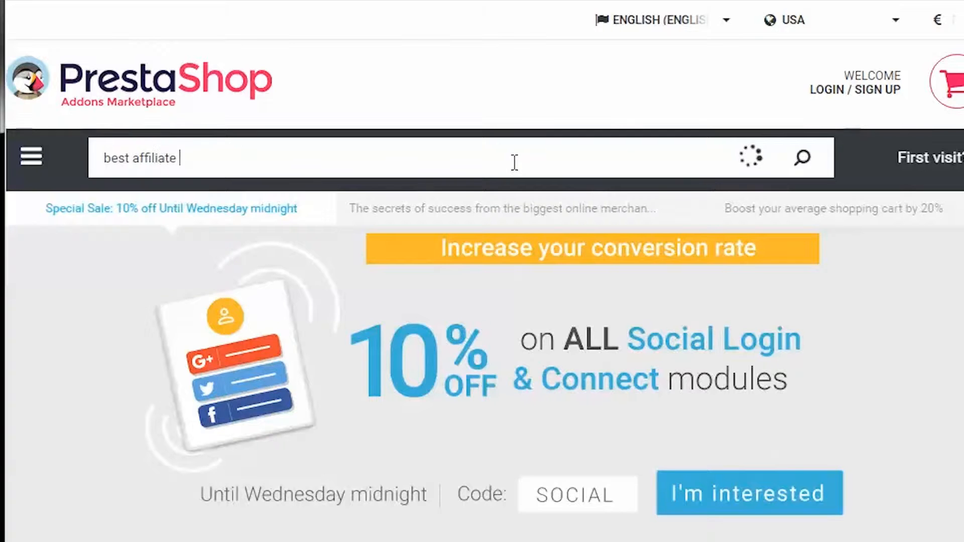
Step: Search the Addons Marketplace for "best affiliate marketing pro" and open the BEST Affiliate Marketing Program Pro (MultiStore) module
{"action": "type", "text": "pro"}
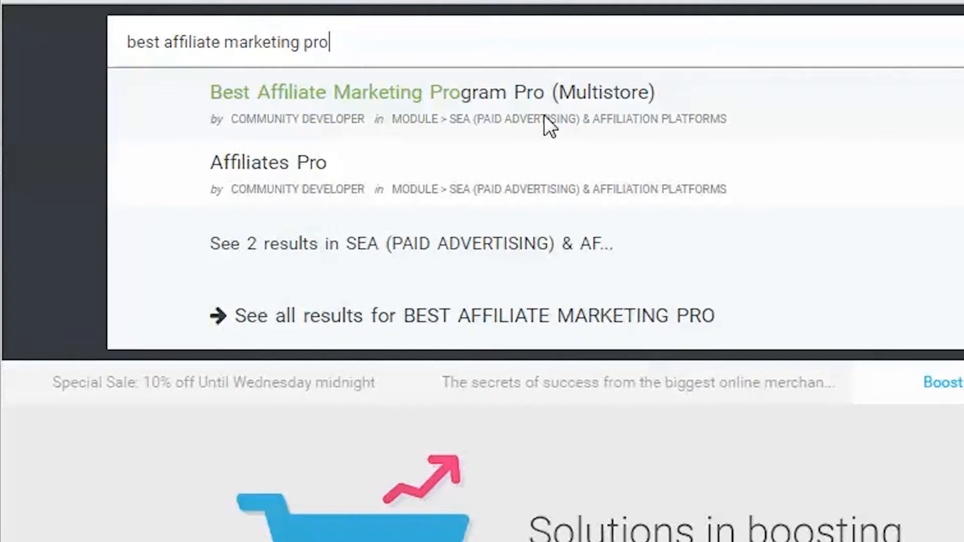
{"action": "key", "text": "Return"}
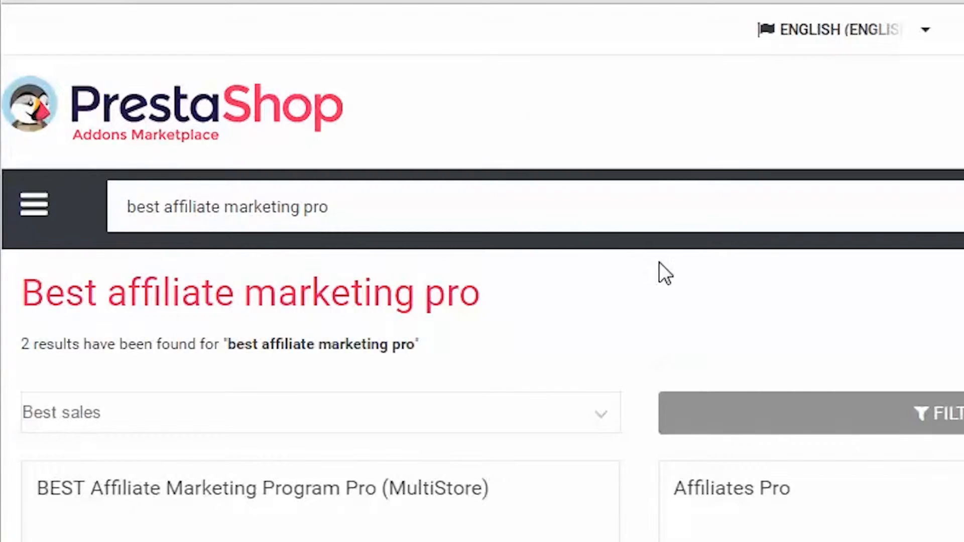
{"action": "scroll", "coordinate": [246, 414], "scroll_direction": "down", "scroll_amount": 5}
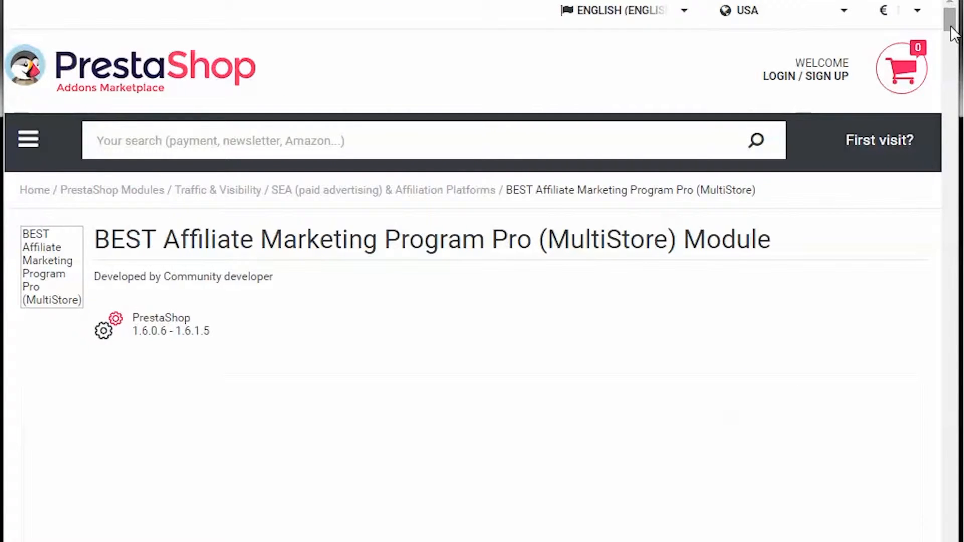
Step: Browse the module's screenshot carousel through to the last image to examine its affiliate features
{"action": "scroll", "coordinate": [680, 377], "scroll_direction": "down", "scroll_amount": 8}
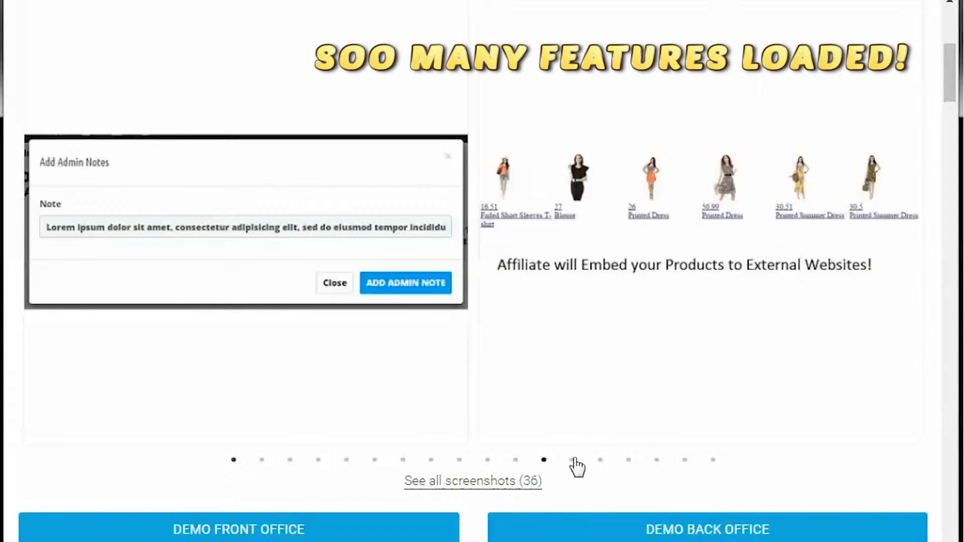
{"action": "left_click", "coordinate": [574, 460]}
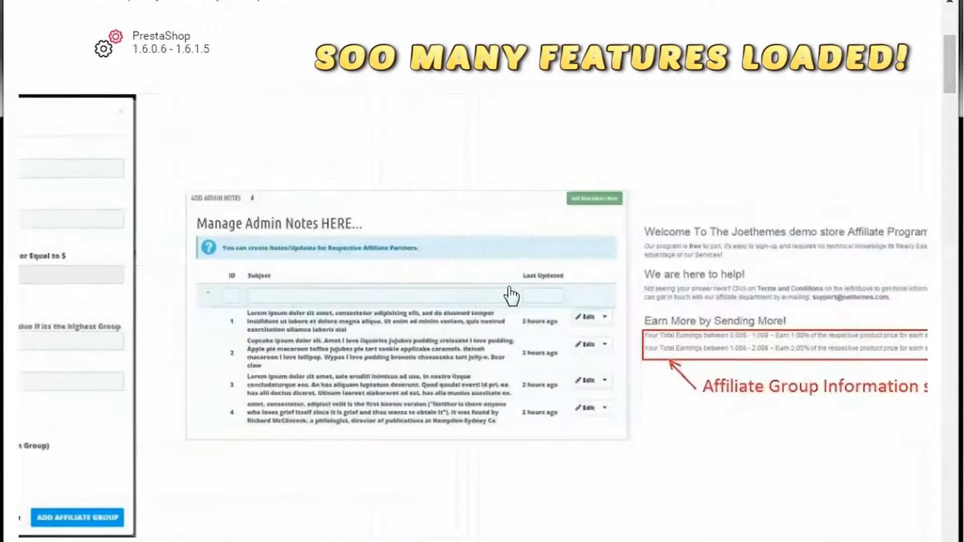
{"action": "left_click_drag", "start_coordinate": [748, 398], "coordinate": [502, 391]}
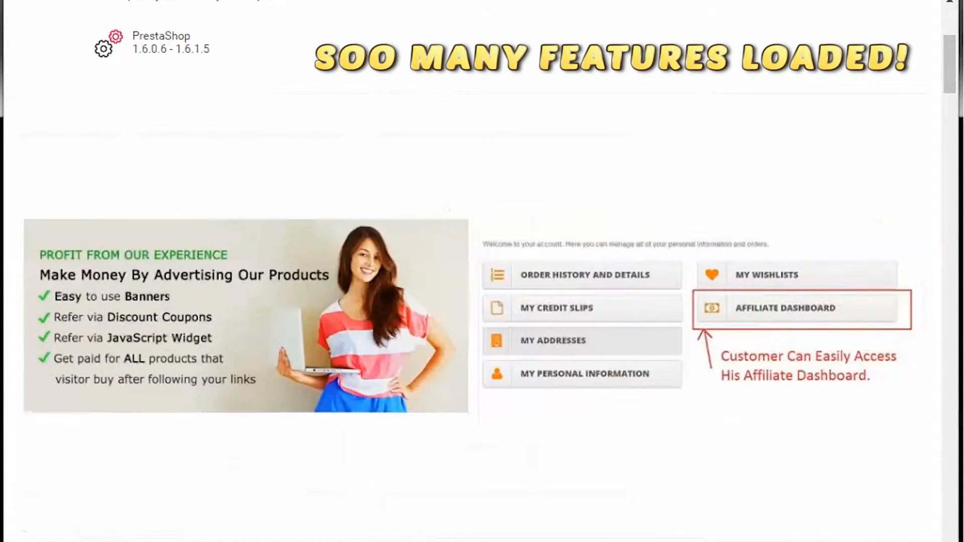
{"action": "left_click_drag", "start_coordinate": [759, 354], "coordinate": [638, 354]}
{"action": "left_click_drag", "start_coordinate": [792, 373], "coordinate": [654, 408]}
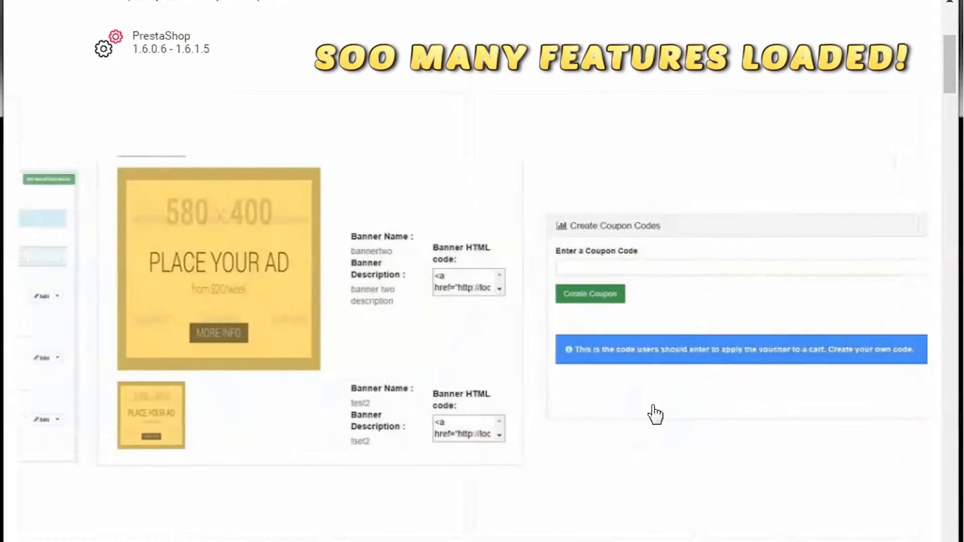
{"action": "left_click_drag", "start_coordinate": [671, 471], "coordinate": [493, 348]}
{"action": "left_click_drag", "start_coordinate": [725, 355], "coordinate": [521, 360]}
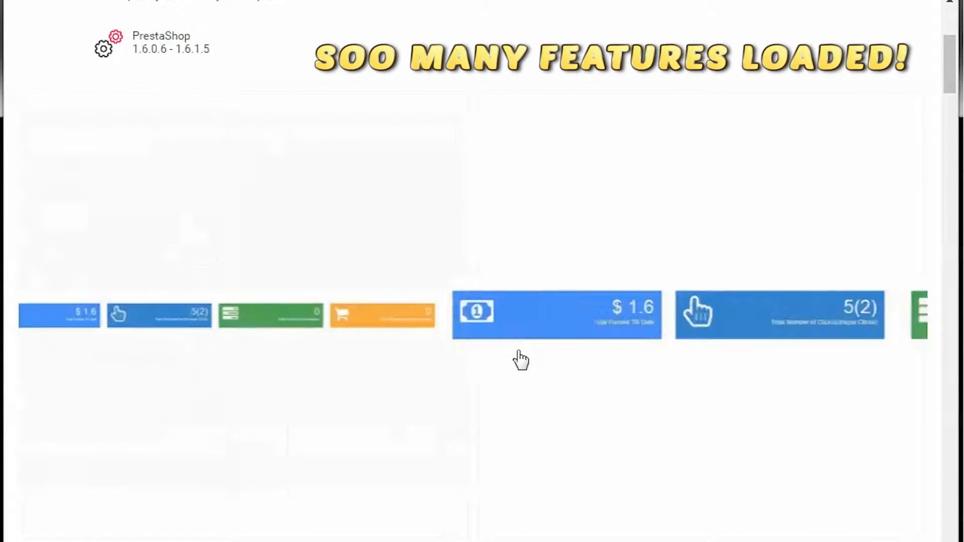
{"action": "left_click_drag", "start_coordinate": [703, 352], "coordinate": [398, 387]}
{"action": "left_click_drag", "start_coordinate": [583, 381], "coordinate": [482, 369]}
{"action": "left_click_drag", "start_coordinate": [575, 362], "coordinate": [495, 377]}
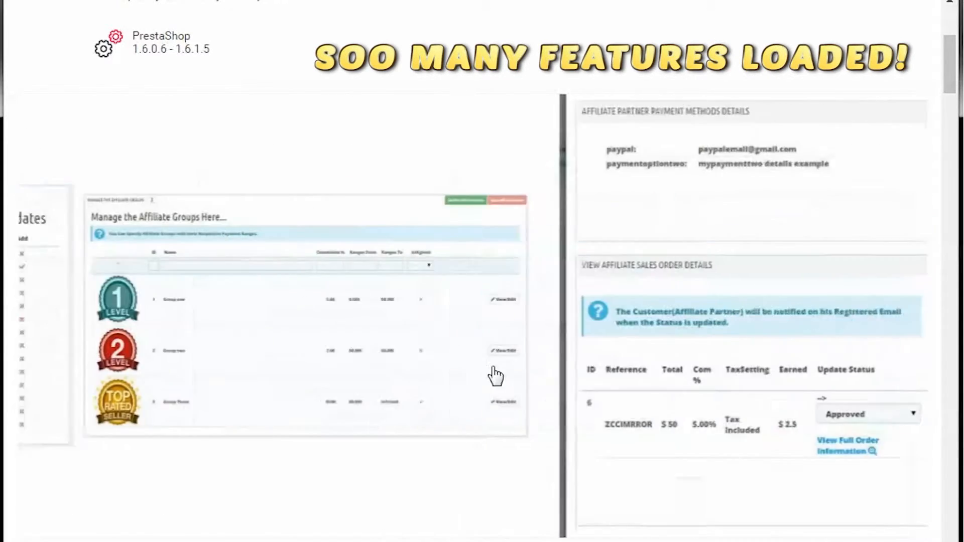
{"action": "left_click_drag", "start_coordinate": [562, 367], "coordinate": [433, 385]}
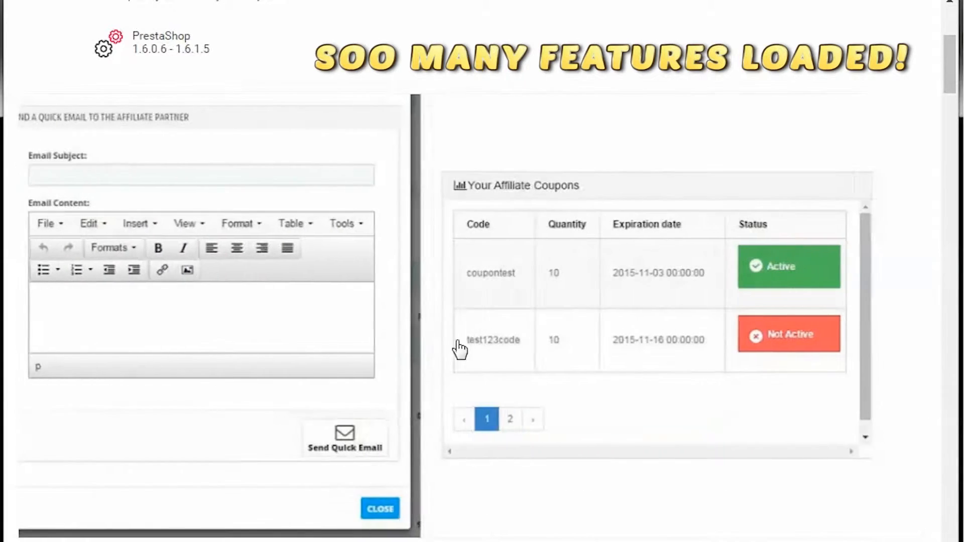
Step: Examine the module's price, compatibility details and feature description on its product page
{"action": "scroll", "coordinate": [717, 353], "scroll_direction": "down", "scroll_amount": 7}
{"action": "scroll", "coordinate": [461, 279], "scroll_direction": "down", "scroll_amount": 2}
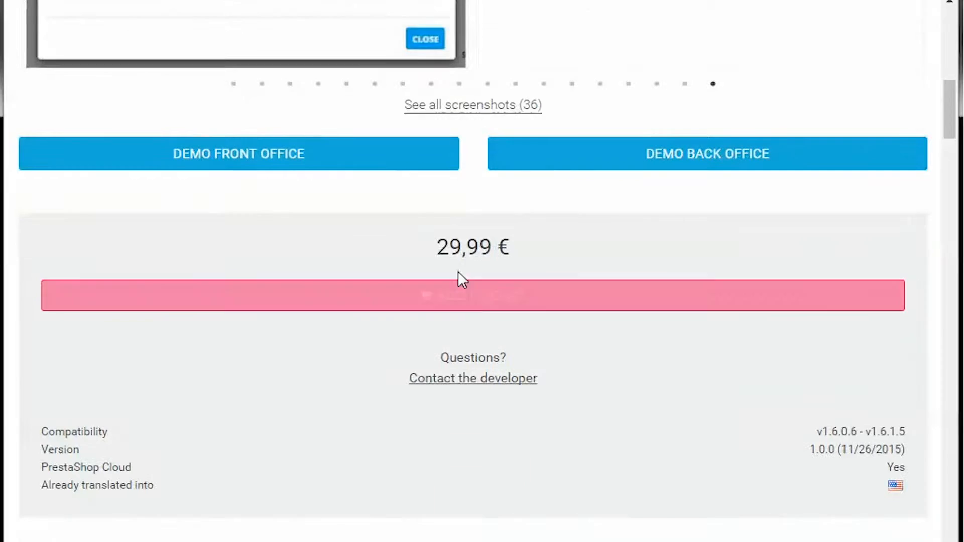
{"action": "left_click_drag", "start_coordinate": [433, 248], "coordinate": [577, 229]}
{"action": "left_click", "coordinate": [496, 252]}
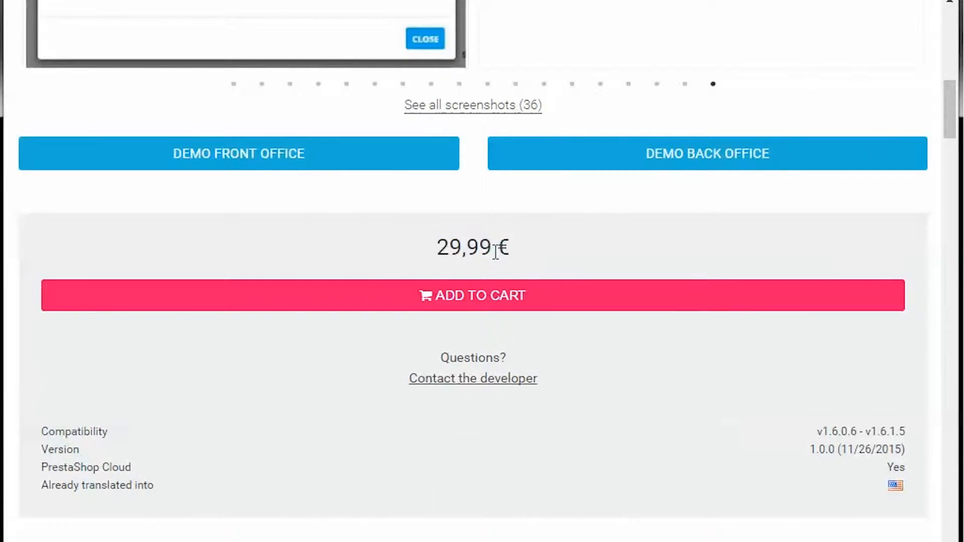
{"action": "scroll", "coordinate": [549, 322], "scroll_direction": "down", "scroll_amount": 10}
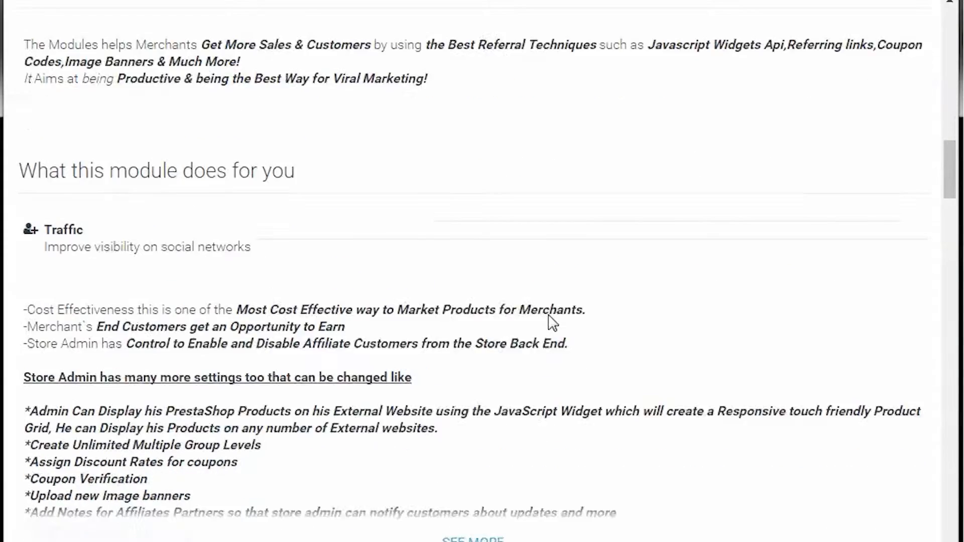
Step: Open the module's front office demo and start creating a customer account with an e-mail address
{"action": "scroll", "coordinate": [549, 321], "scroll_direction": "up", "scroll_amount": 7}
{"action": "scroll", "coordinate": [549, 316], "scroll_direction": "up", "scroll_amount": 13}
{"action": "scroll", "coordinate": [549, 319], "scroll_direction": "down", "scroll_amount": 9}
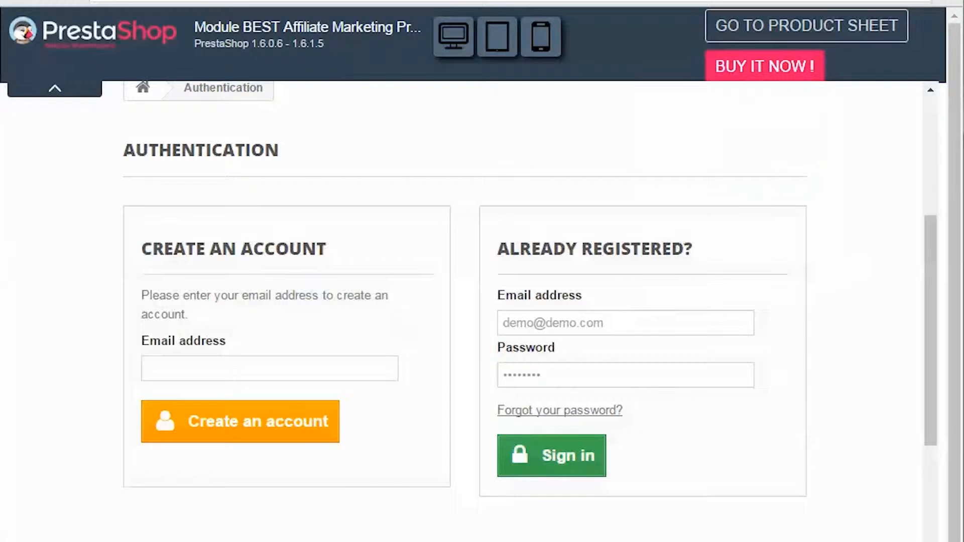
{"action": "left_click", "coordinate": [222, 374]}
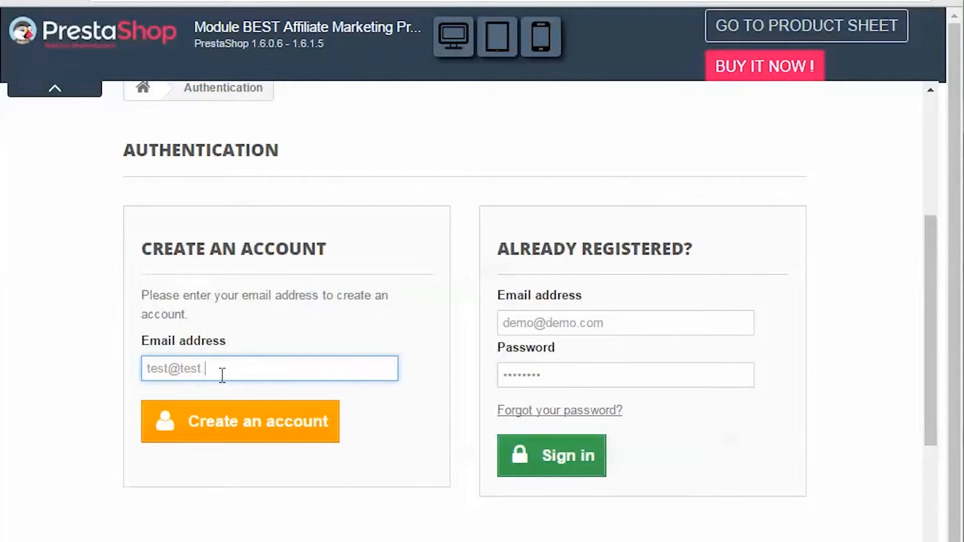
{"action": "left_click", "coordinate": [257, 425]}
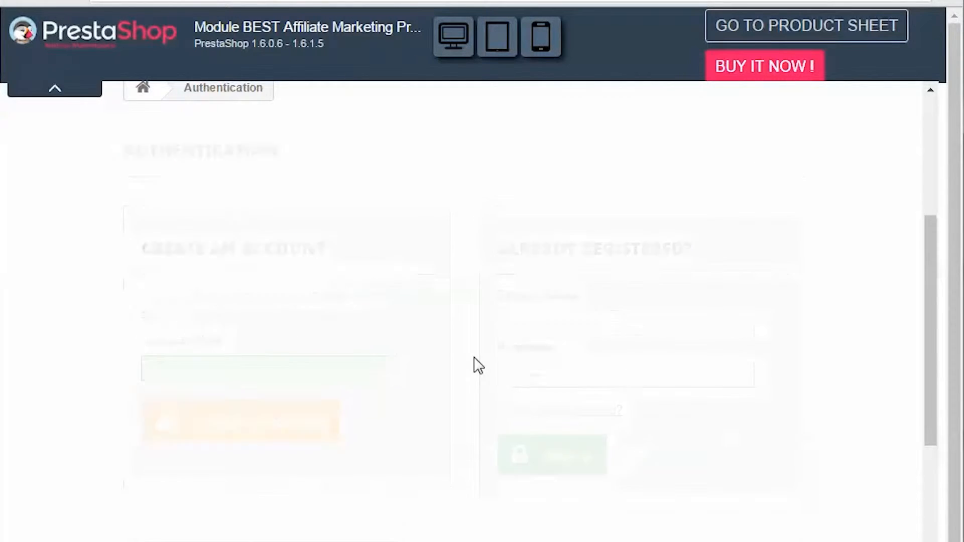
{"action": "scroll", "coordinate": [420, 368], "scroll_direction": "down", "scroll_amount": 7}
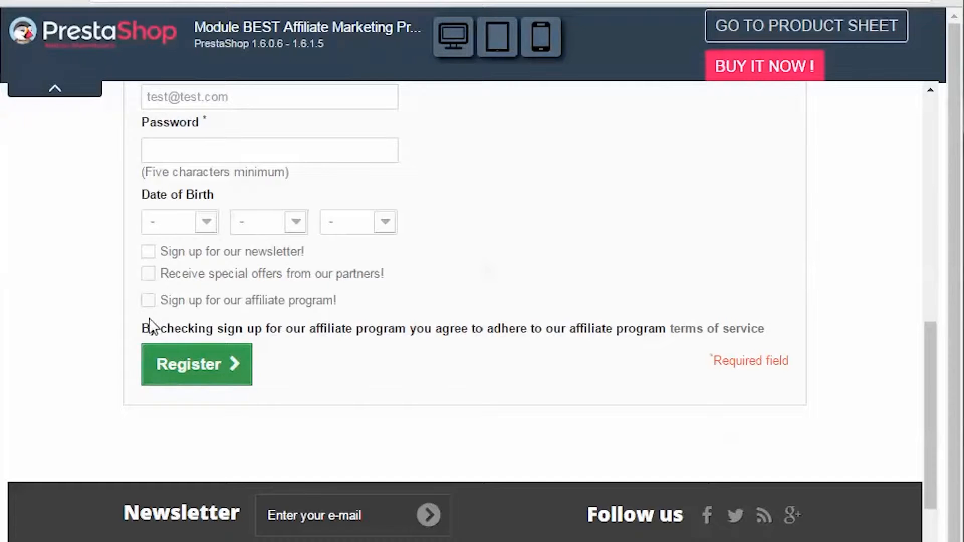
Step: Examine the affiliate program sign-up option and its terms of service notice on the registration form
{"action": "left_click_drag", "start_coordinate": [142, 328], "coordinate": [688, 329]}
{"action": "left_click", "coordinate": [756, 321]}
{"action": "triple_click", "coordinate": [758, 327]}
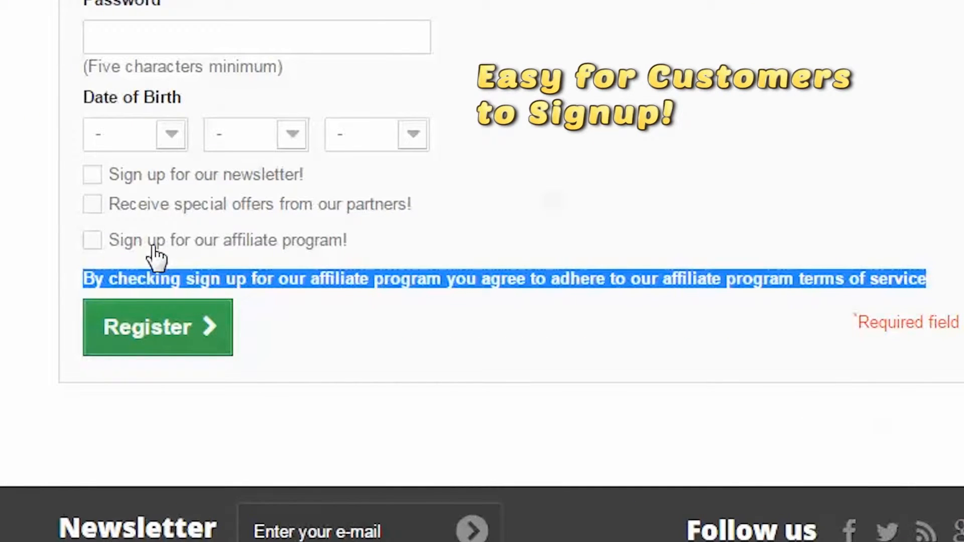
{"action": "left_click", "coordinate": [156, 257]}
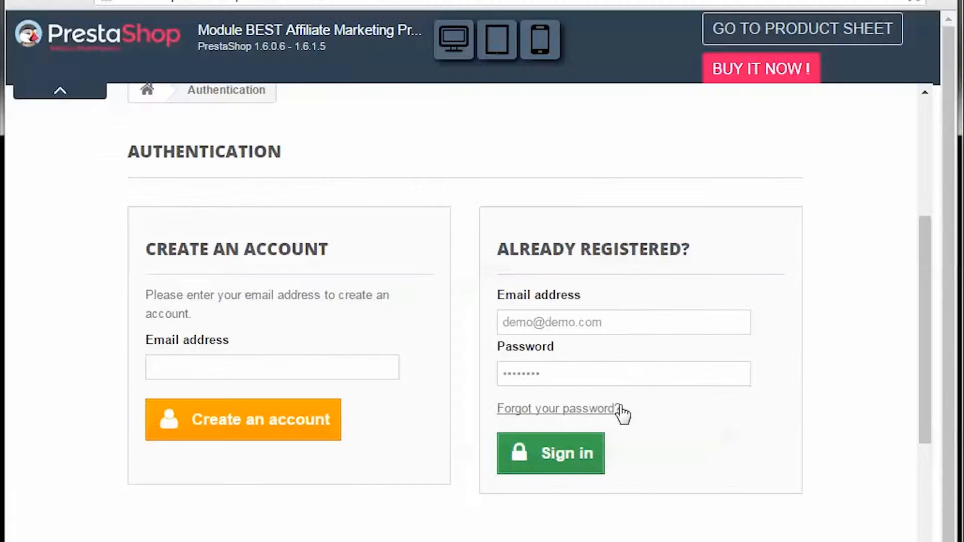
Step: Sign in with the prefilled demo account and open the Affiliate Dashboard from My Account
{"action": "left_click", "coordinate": [585, 459]}
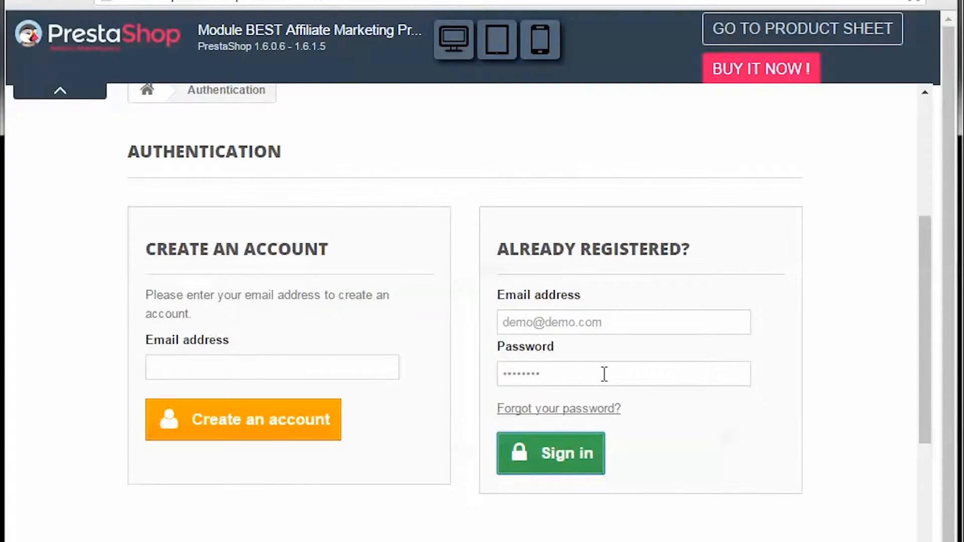
{"action": "left_click", "coordinate": [512, 480]}
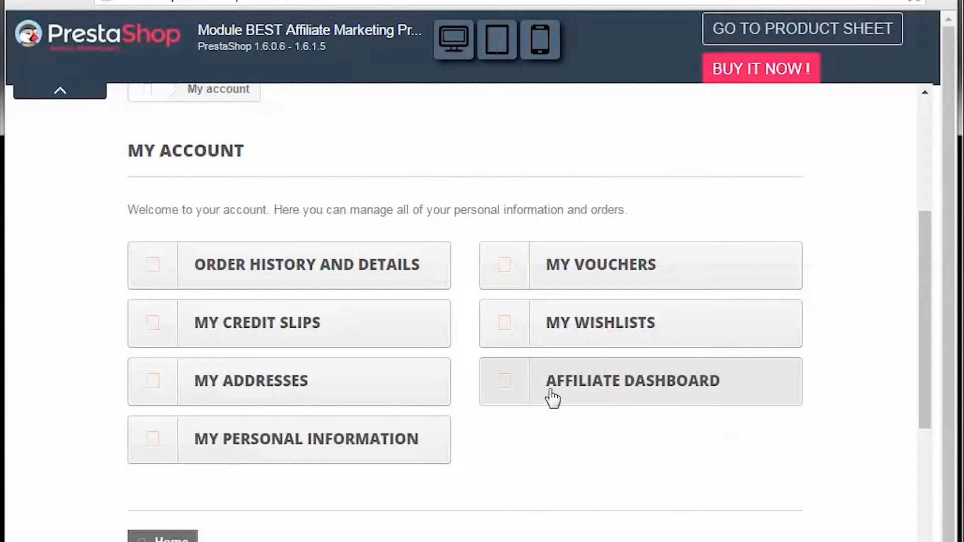
{"action": "left_click", "coordinate": [552, 400]}
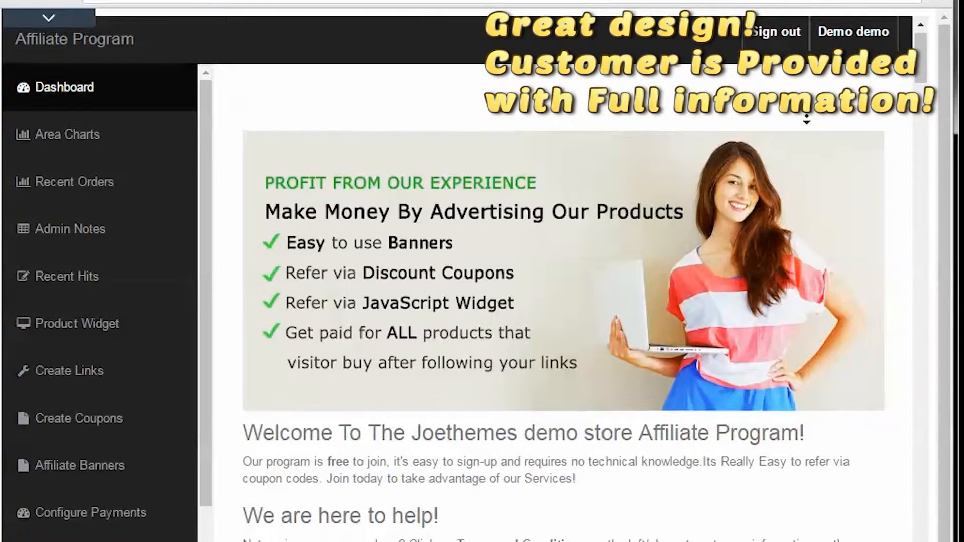
Step: Review the affiliate dashboard's program introduction, affiliate URLs, group information and affiliate coupons
{"action": "scroll", "coordinate": [807, 133], "scroll_direction": "down", "scroll_amount": 4}
{"action": "scroll", "coordinate": [807, 141], "scroll_direction": "down", "scroll_amount": 5}
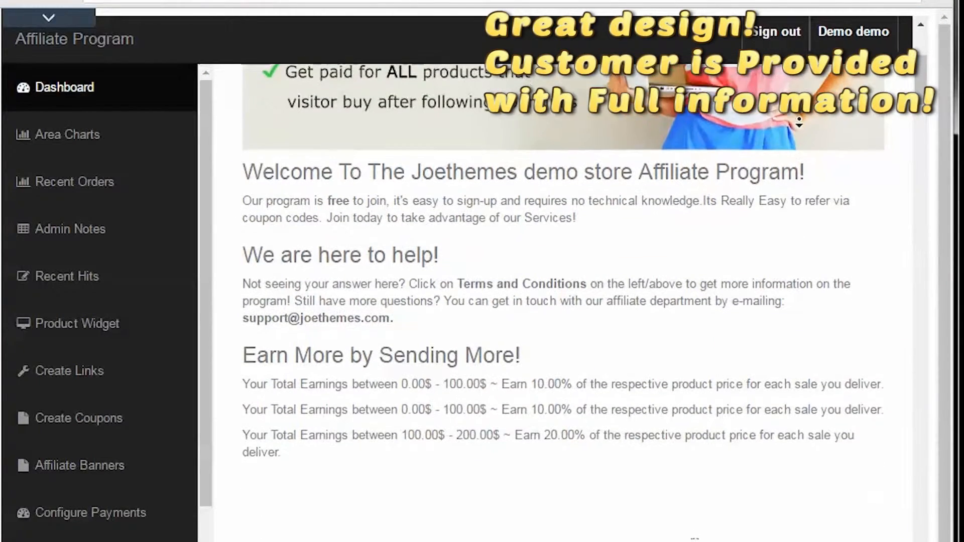
{"action": "scroll", "coordinate": [799, 140], "scroll_direction": "down", "scroll_amount": 8}
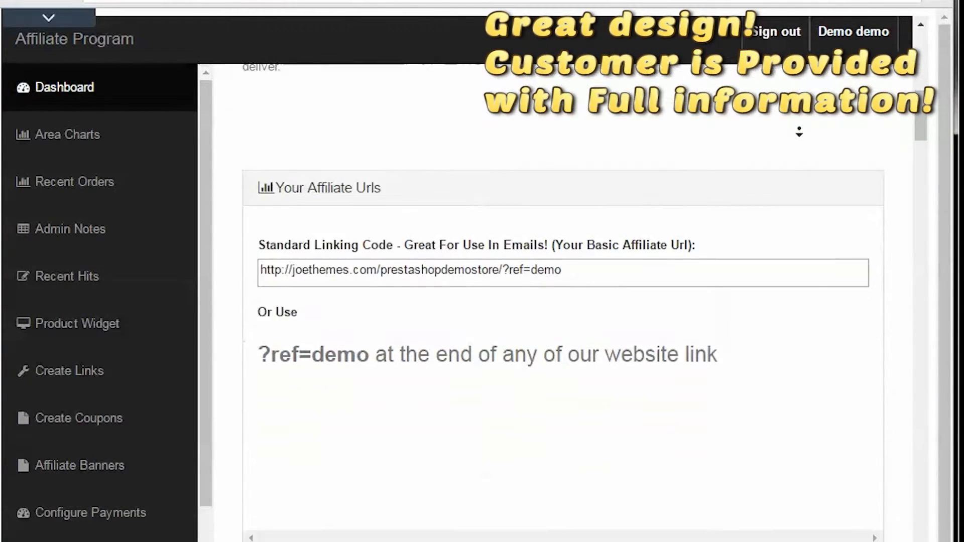
{"action": "scroll", "coordinate": [799, 132], "scroll_direction": "down", "scroll_amount": 4}
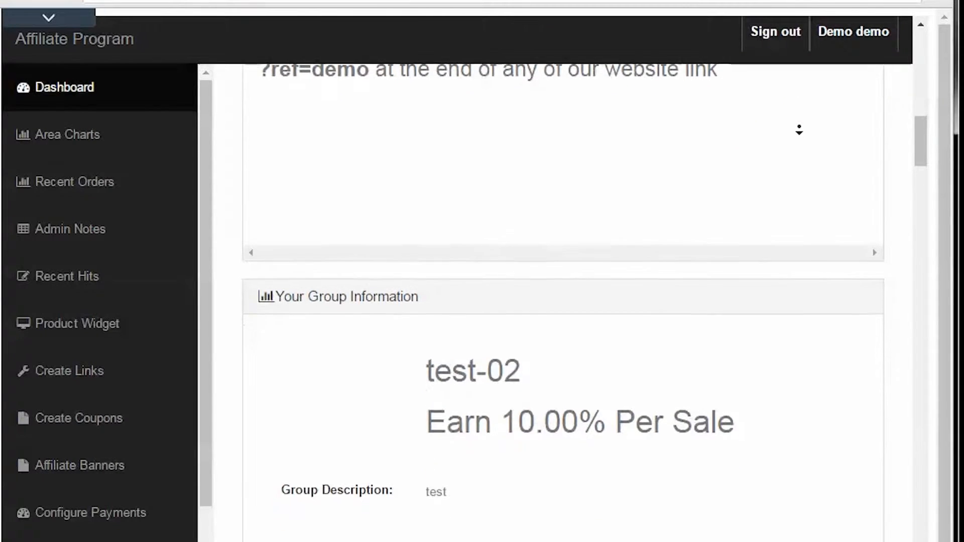
{"action": "scroll", "coordinate": [800, 133], "scroll_direction": "down", "scroll_amount": 9}
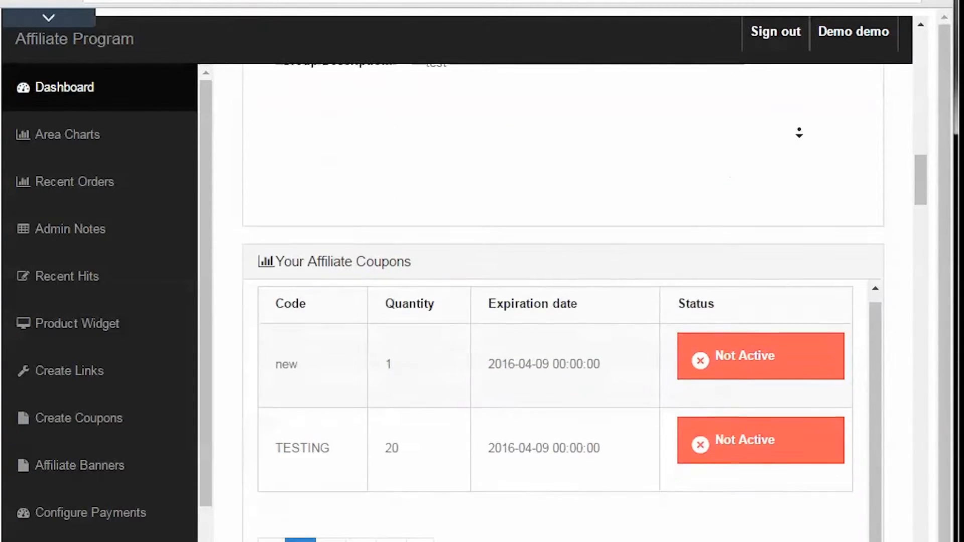
{"action": "scroll", "coordinate": [799, 131], "scroll_direction": "down", "scroll_amount": 3}
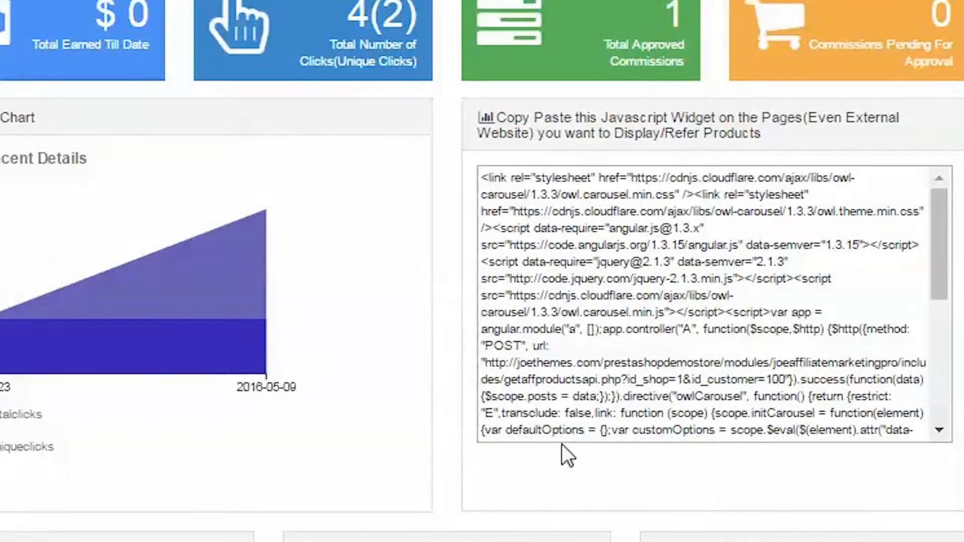
Step: Copy the complete JavaScript product widget code from the affiliate dashboard
{"action": "left_click", "coordinate": [614, 351]}
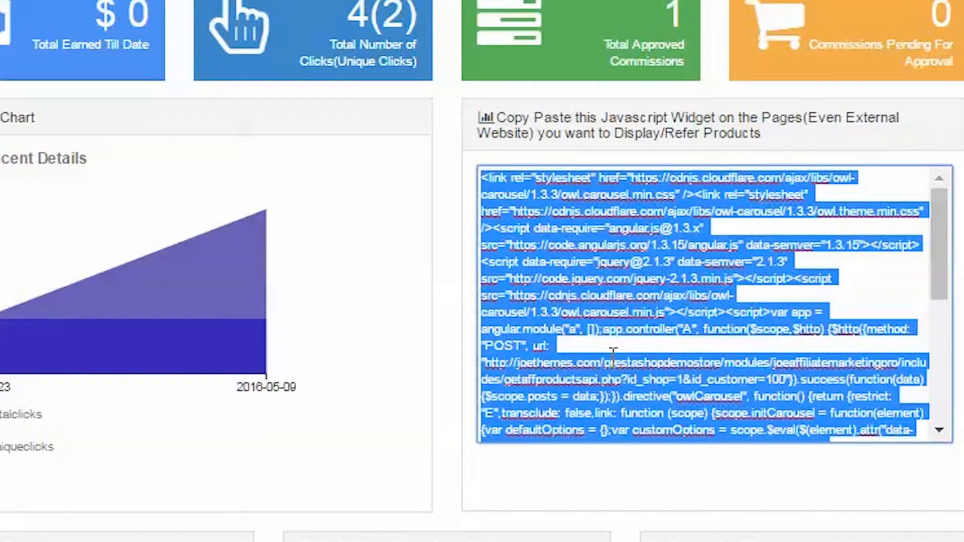
{"action": "right_click", "coordinate": [610, 299]}
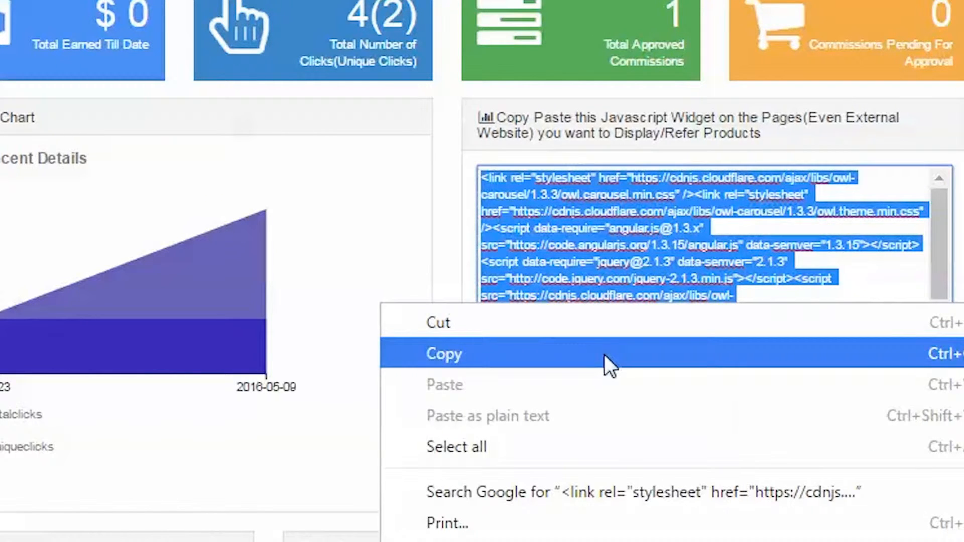
{"action": "left_click", "coordinate": [604, 354]}
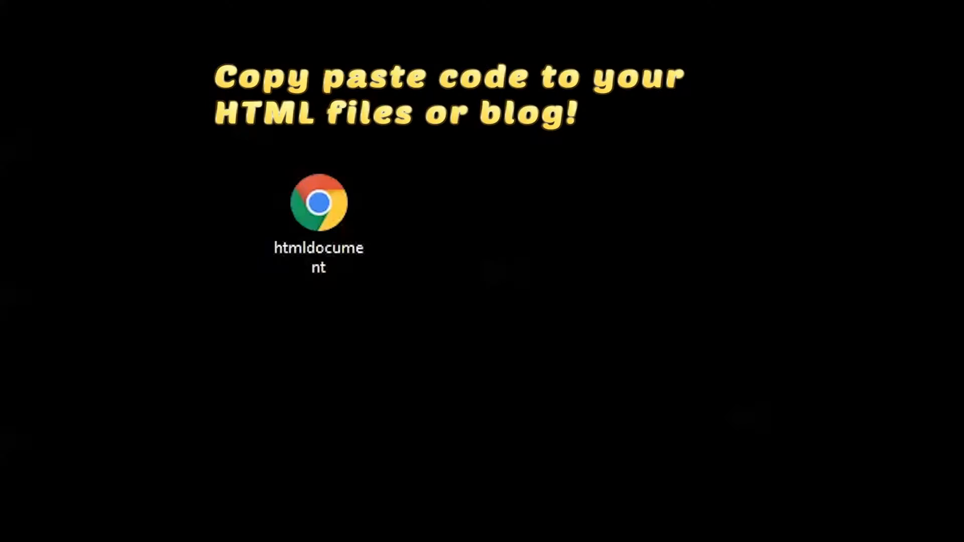
Step: Open htmldocument from the desktop in Brackets and paste the copied widget code inside the body element
{"action": "right_click", "coordinate": [361, 223]}
{"action": "left_click", "coordinate": [434, 232]}
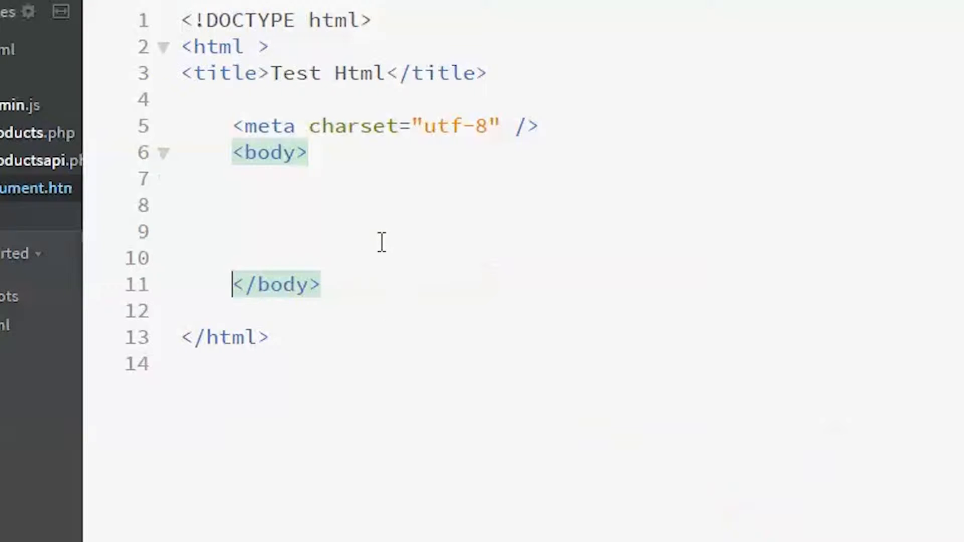
{"action": "left_click", "coordinate": [381, 244]}
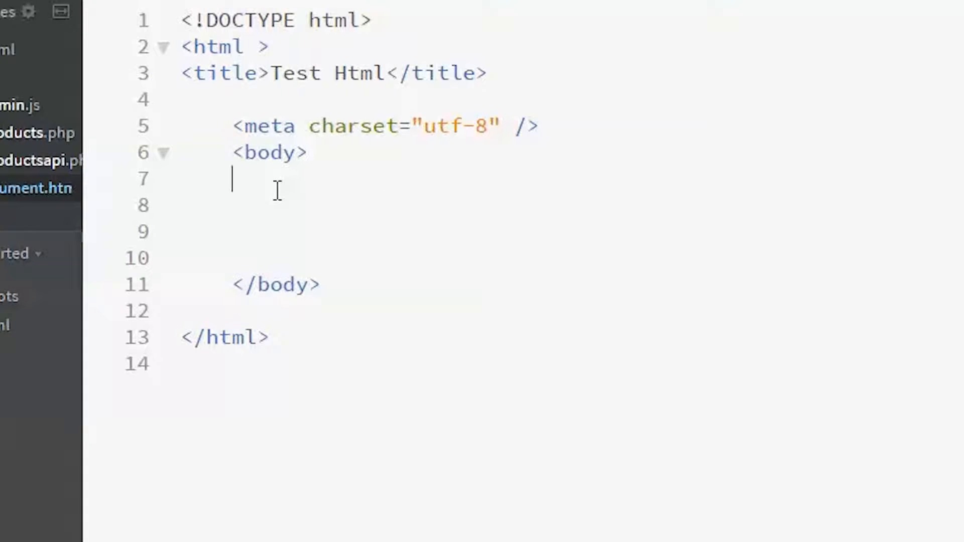
{"action": "key", "text": "ctrl+v"}
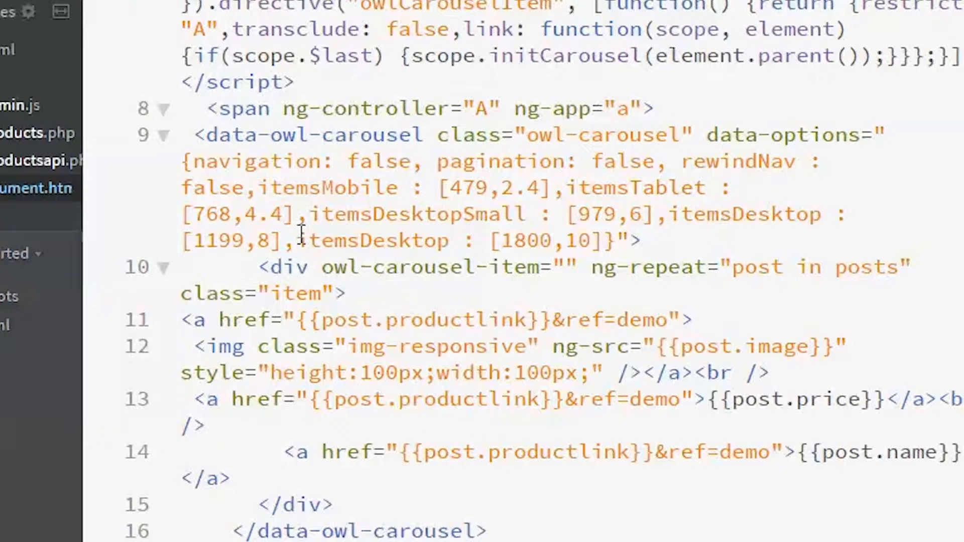
{"action": "scroll", "coordinate": [300, 234], "scroll_direction": "up", "scroll_amount": 10}
{"action": "left_click_drag", "start_coordinate": [235, 154], "coordinate": [333, 382]}
{"action": "scroll", "coordinate": [283, 279], "scroll_direction": "down", "scroll_amount": 7}
{"action": "scroll", "coordinate": [286, 286], "scroll_direction": "down", "scroll_amount": 1}
{"action": "left_click", "coordinate": [327, 378]}
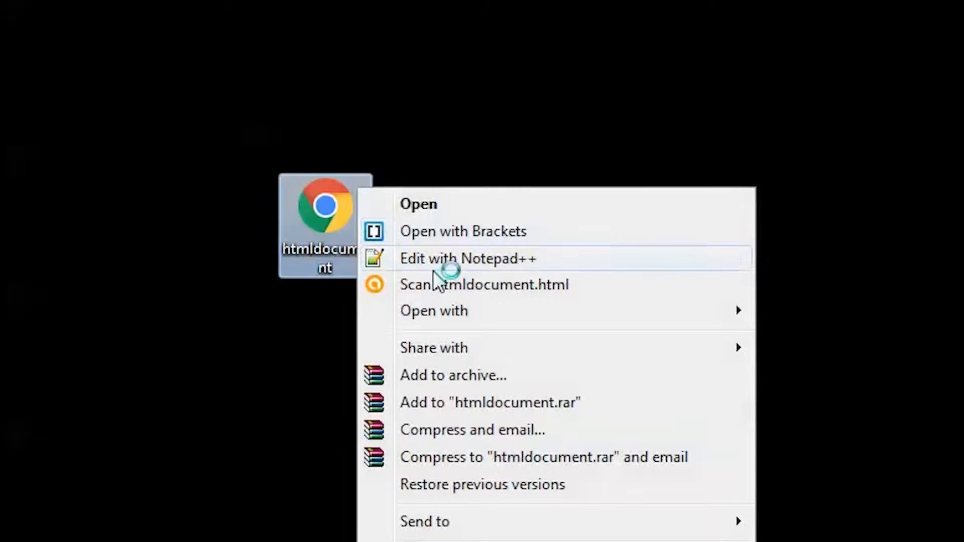
Step: Open htmldocument from the desktop in Google Chrome
{"action": "mouse_move", "coordinate": [448, 303]}
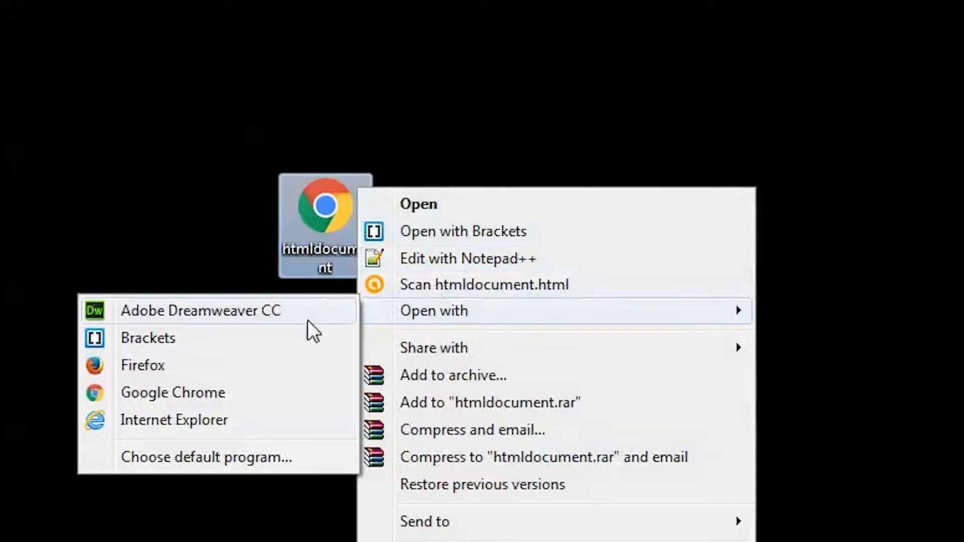
{"action": "left_click", "coordinate": [269, 389]}
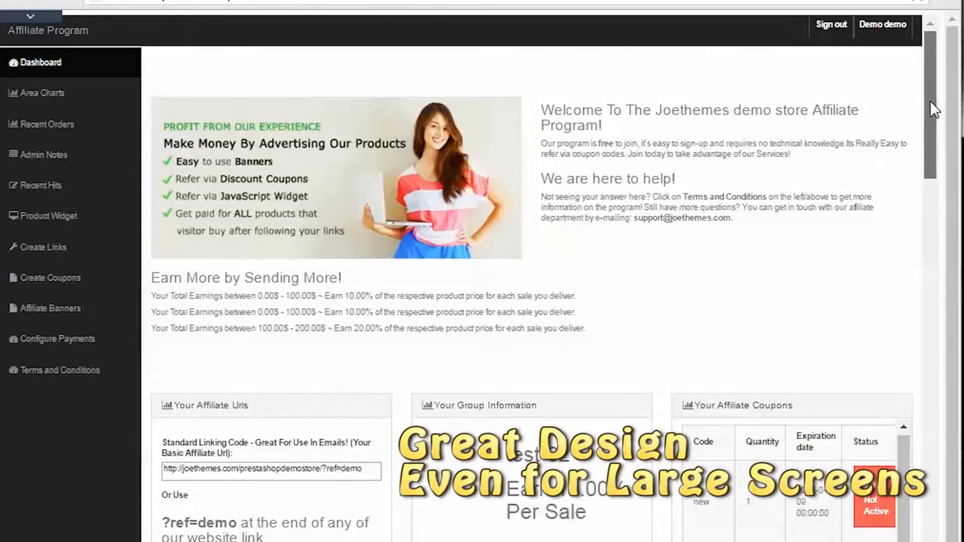
Step: Browse the affiliate dashboard's sections for recent orders, admin notes, recent hits, product widget, link creation, coupon creation and affiliate banners
{"action": "left_click_drag", "start_coordinate": [930, 101], "coordinate": [930, 500]}
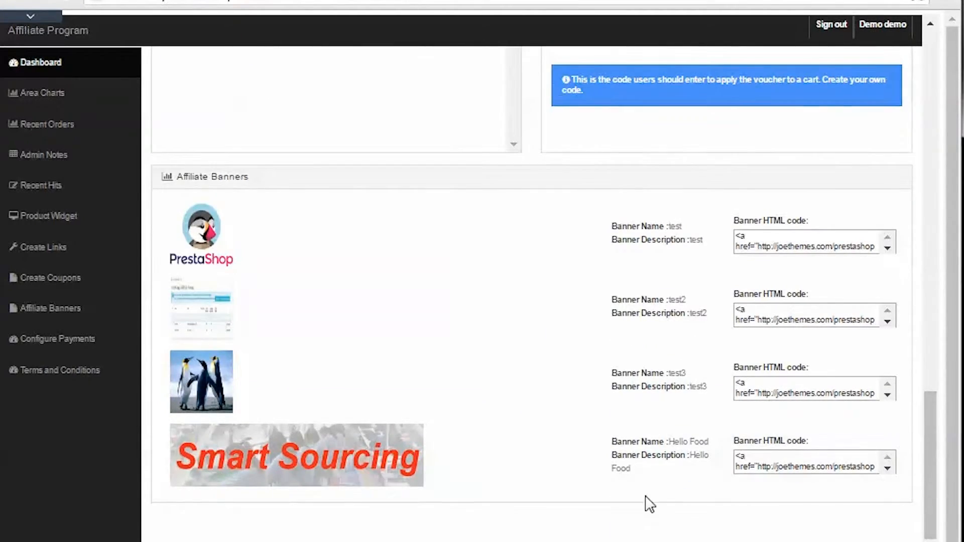
{"action": "scroll", "coordinate": [312, 416], "scroll_direction": "up", "scroll_amount": 20}
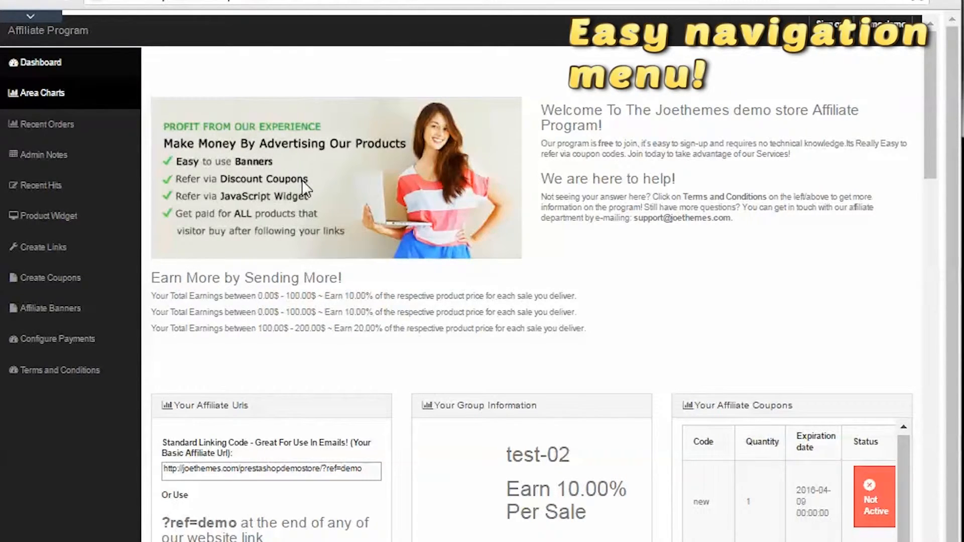
{"action": "left_click", "coordinate": [47, 125]}
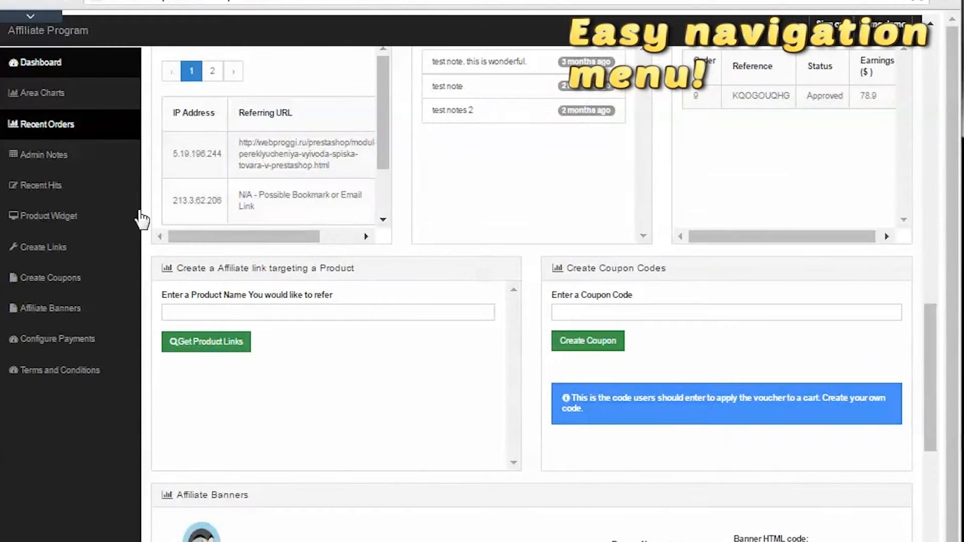
{"action": "left_click", "coordinate": [59, 152]}
{"action": "left_click", "coordinate": [45, 192]}
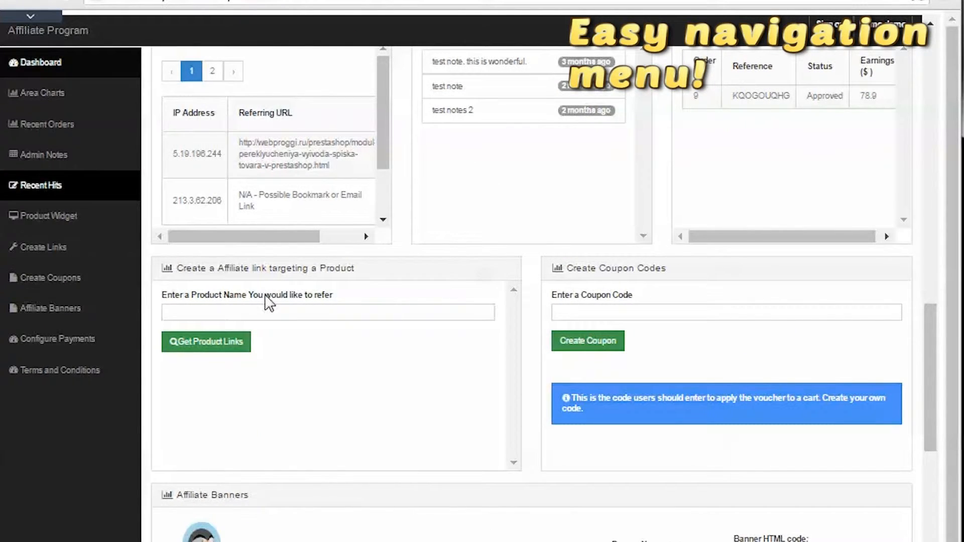
{"action": "scroll", "coordinate": [242, 263], "scroll_direction": "up", "scroll_amount": 3}
{"action": "left_click", "coordinate": [48, 216]}
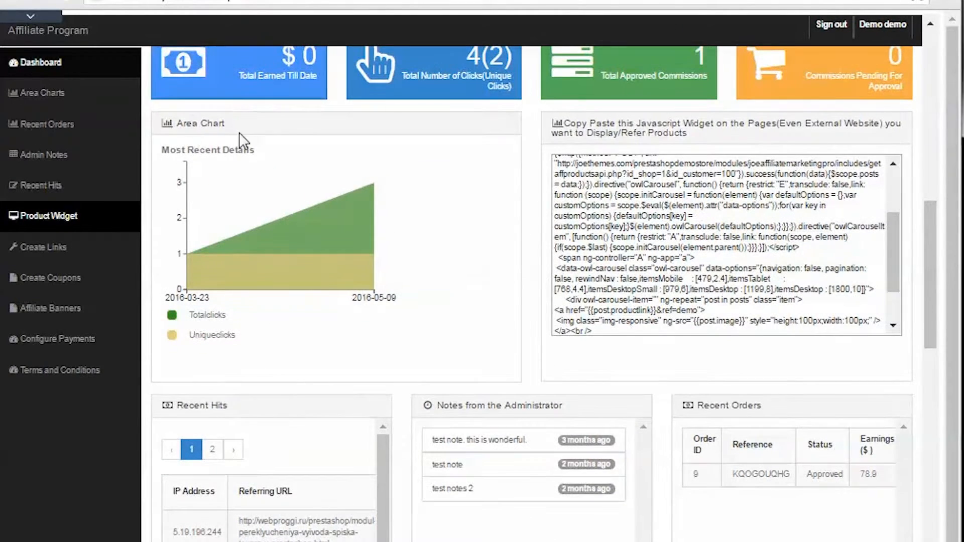
{"action": "left_click", "coordinate": [63, 247]}
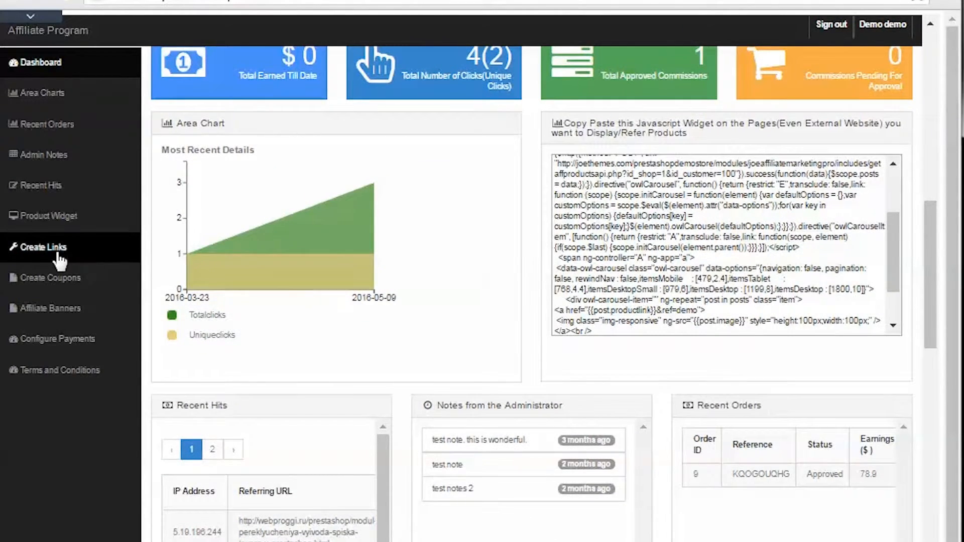
{"action": "left_click", "coordinate": [40, 279]}
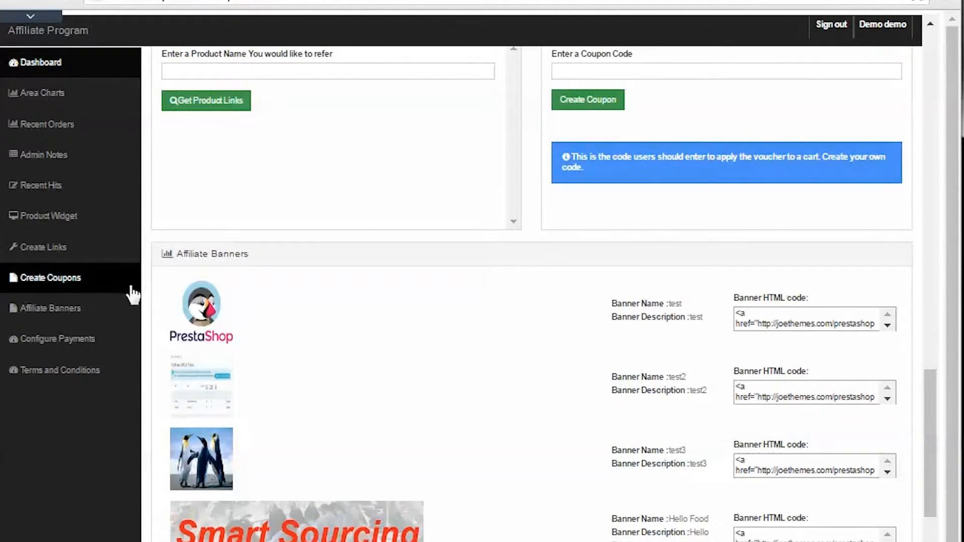
{"action": "left_click", "coordinate": [56, 309]}
Step: Open the affiliate payment configuration page and enter the PayPal e-mail address in the paypal field
{"action": "left_click", "coordinate": [56, 341]}
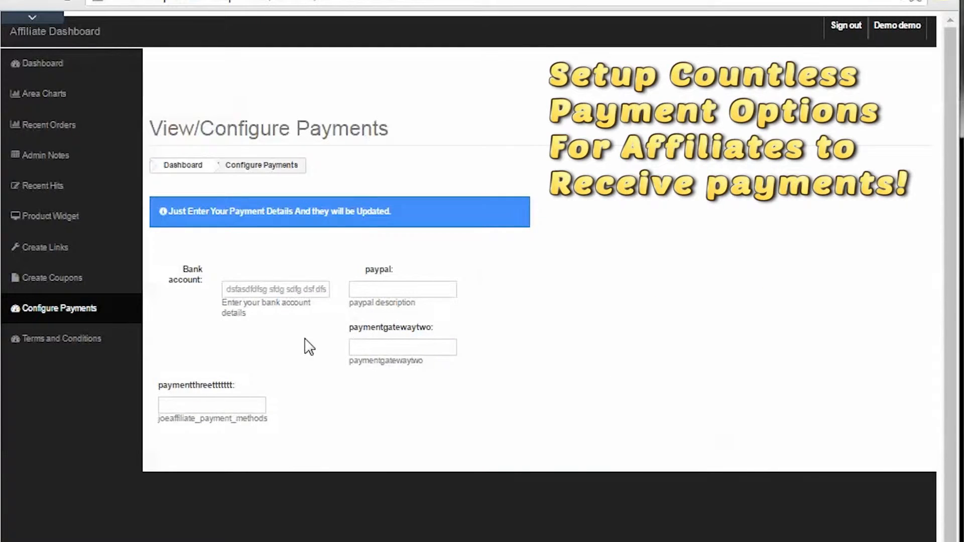
{"action": "left_click", "coordinate": [386, 291]}
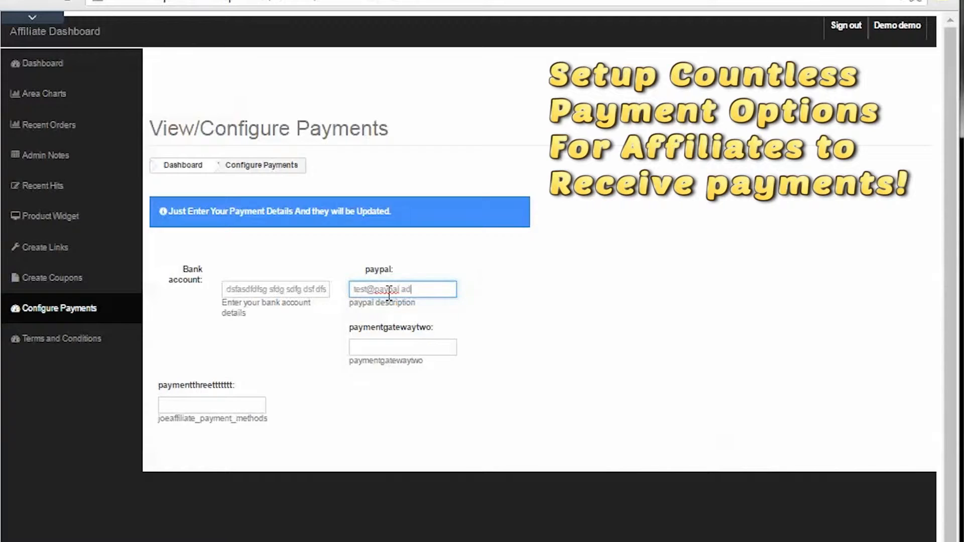
{"action": "right_click", "coordinate": [388, 294]}
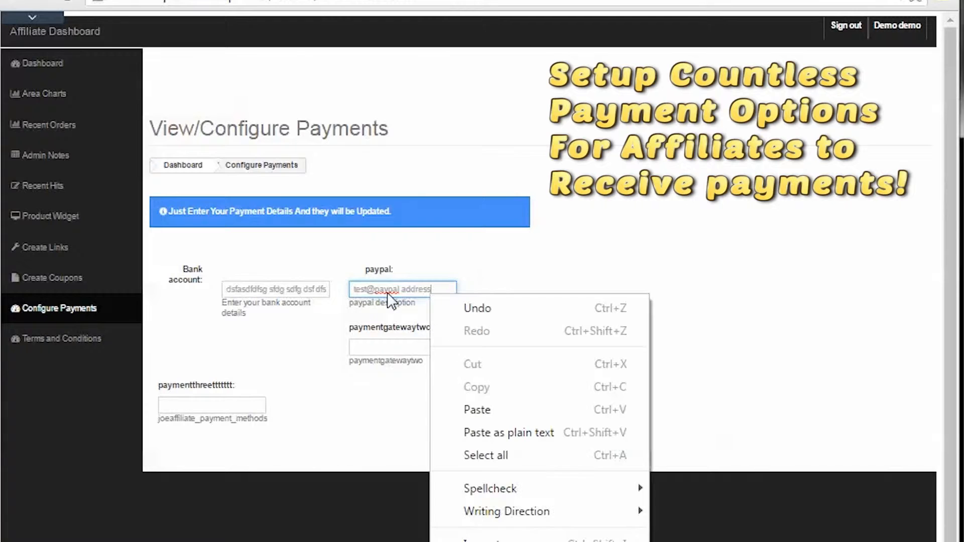
{"action": "left_click", "coordinate": [405, 292]}
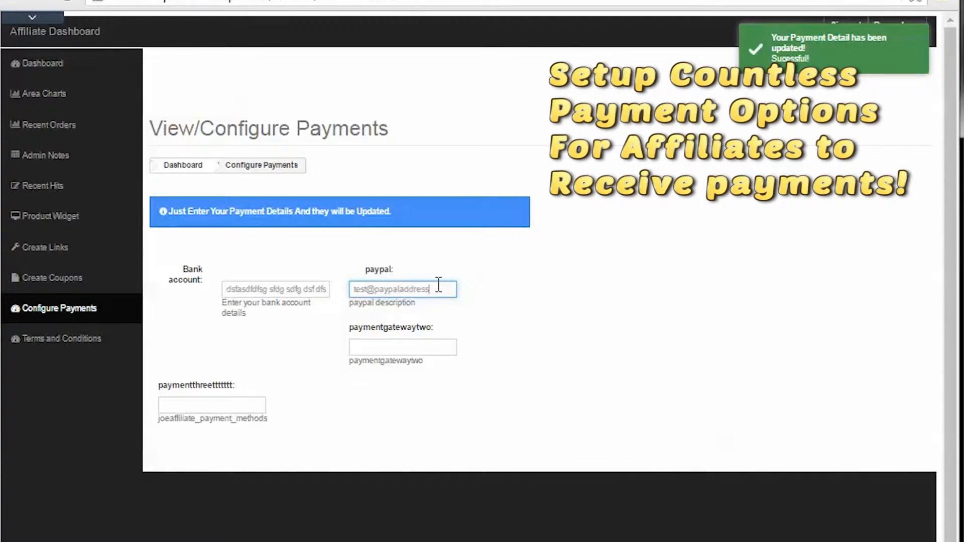
{"action": "type", "text": ".com"}
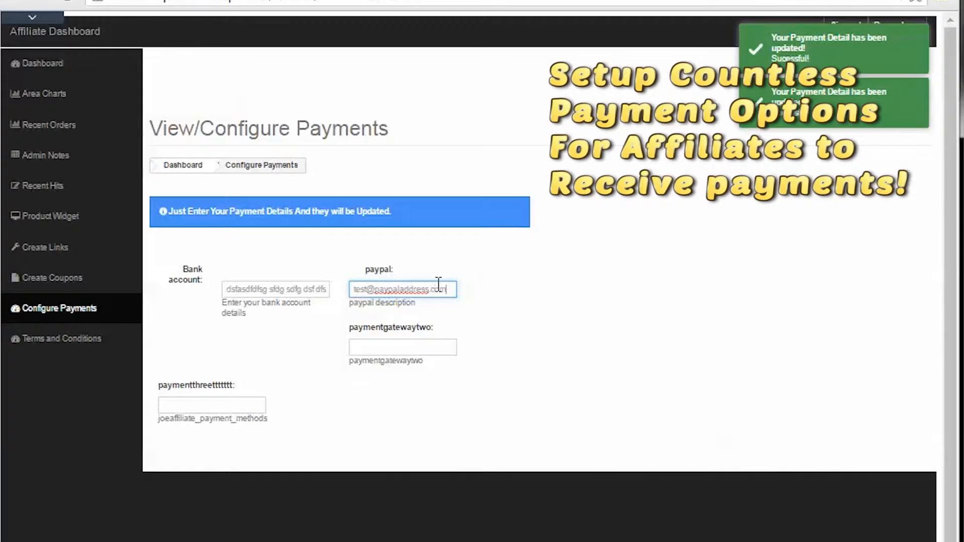
{"action": "left_click", "coordinate": [394, 349]}
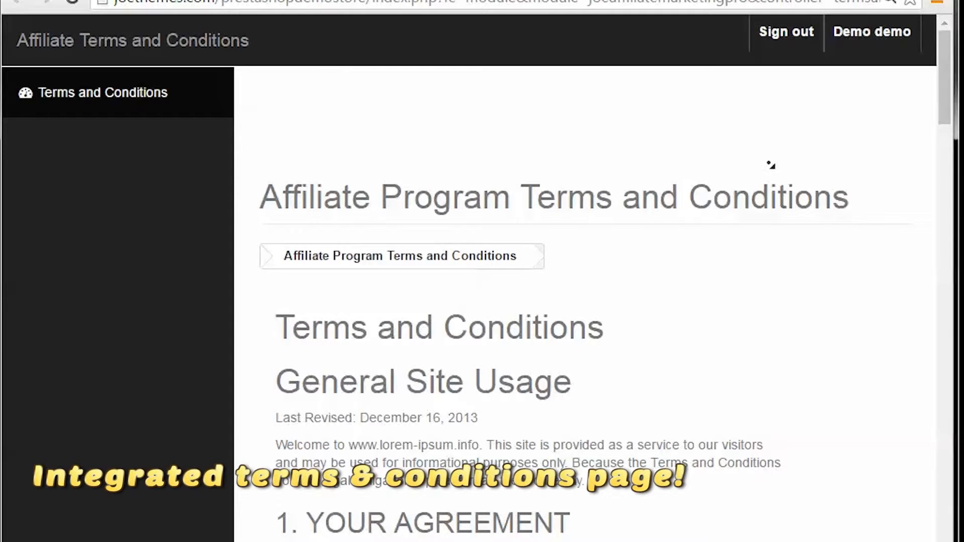
Step: Skim the affiliate program's terms and conditions, and log in to the module's demo back office
{"action": "scroll", "coordinate": [771, 165], "scroll_direction": "down", "scroll_amount": 3}
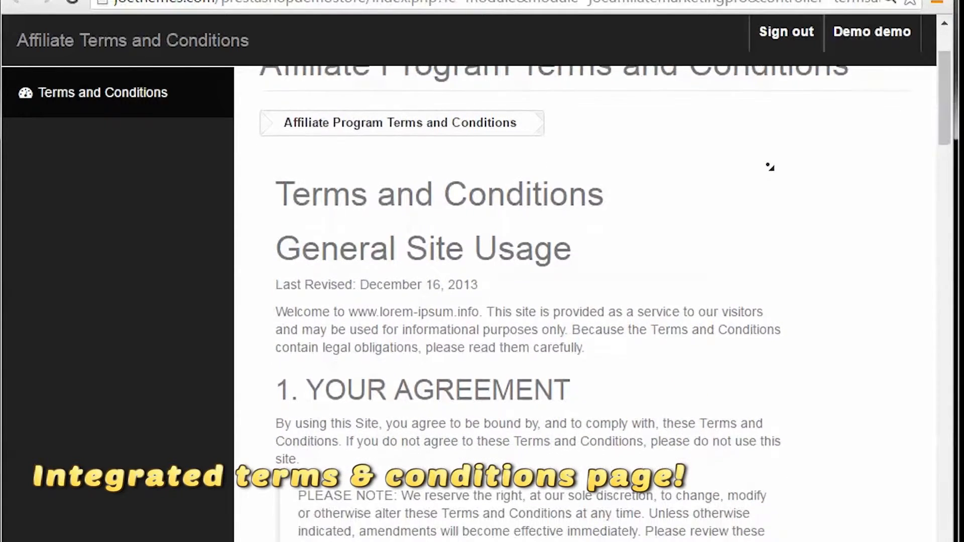
{"action": "scroll", "coordinate": [770, 167], "scroll_direction": "down", "scroll_amount": 3}
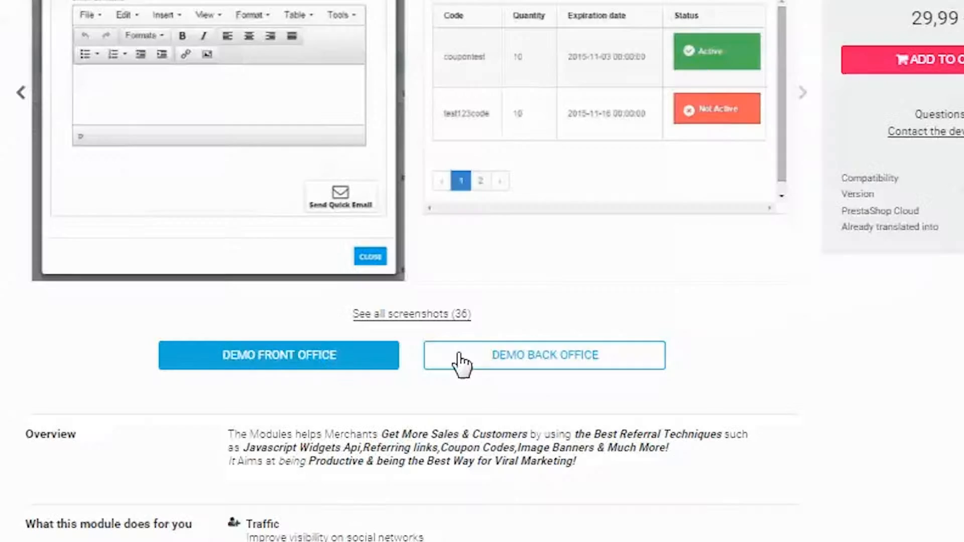
{"action": "left_click", "coordinate": [491, 367]}
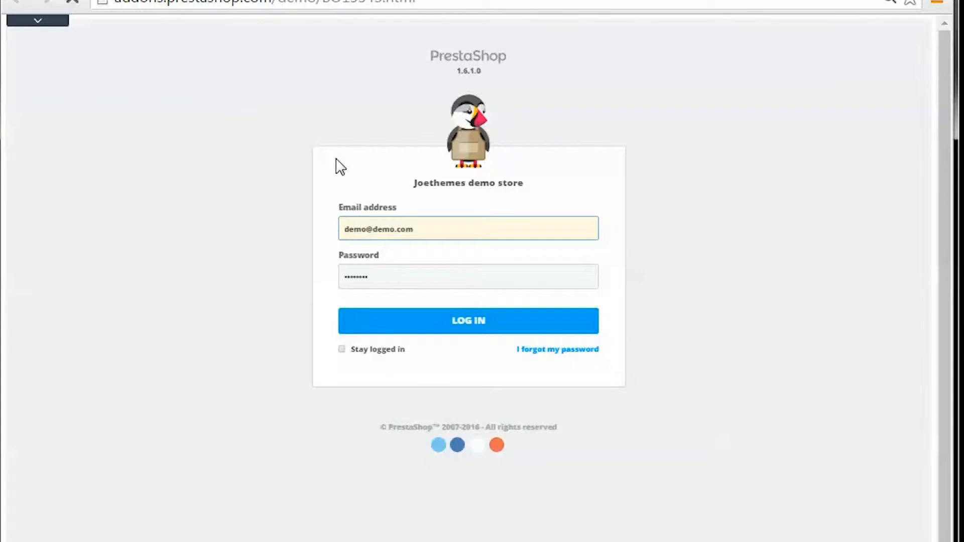
{"action": "left_click", "coordinate": [474, 324]}
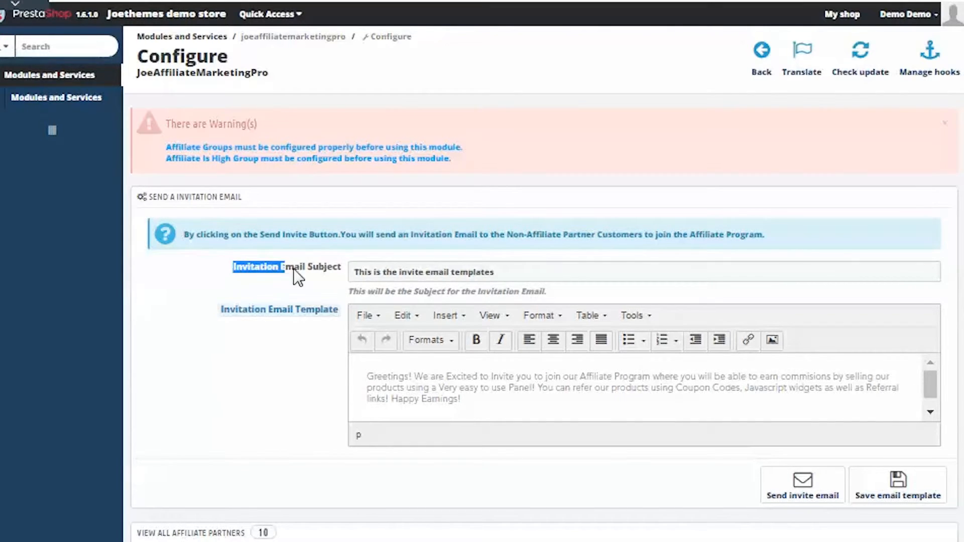
Step: Review the invitation email's subject and template in the JoeAffiliateMarketingPro configuration
{"action": "left_click_drag", "start_coordinate": [293, 268], "coordinate": [337, 267]}
{"action": "left_click", "coordinate": [438, 273]}
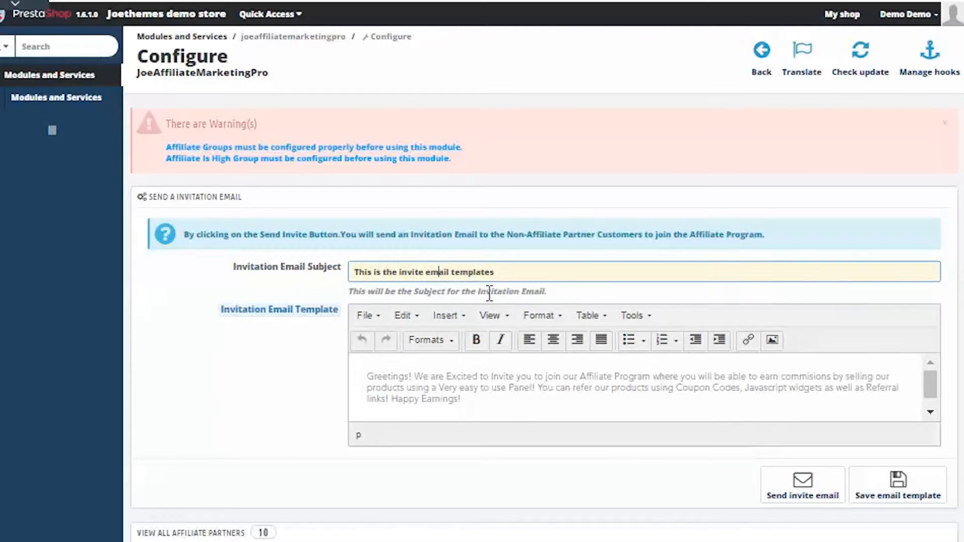
{"action": "left_click", "coordinate": [504, 402]}
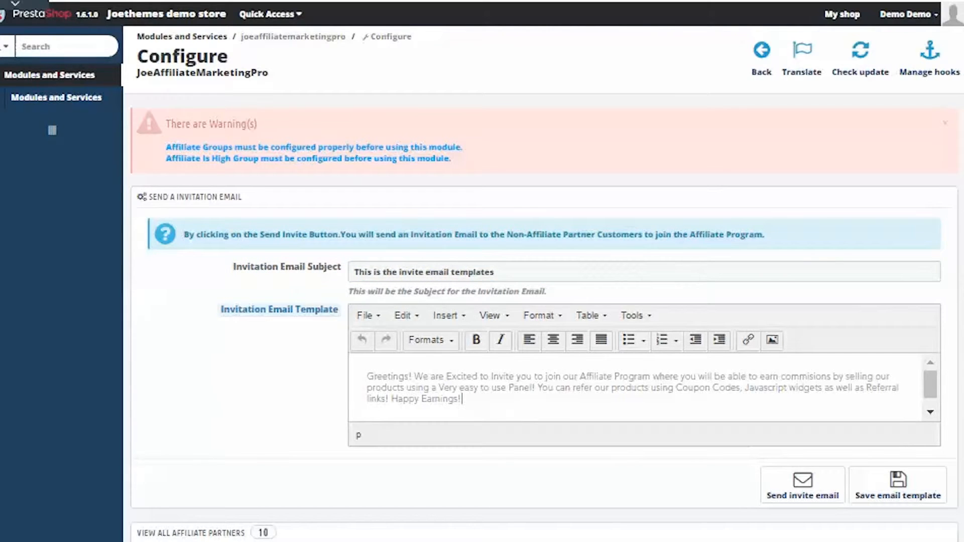
{"action": "scroll", "coordinate": [545, 311], "scroll_direction": "down", "scroll_amount": 3}
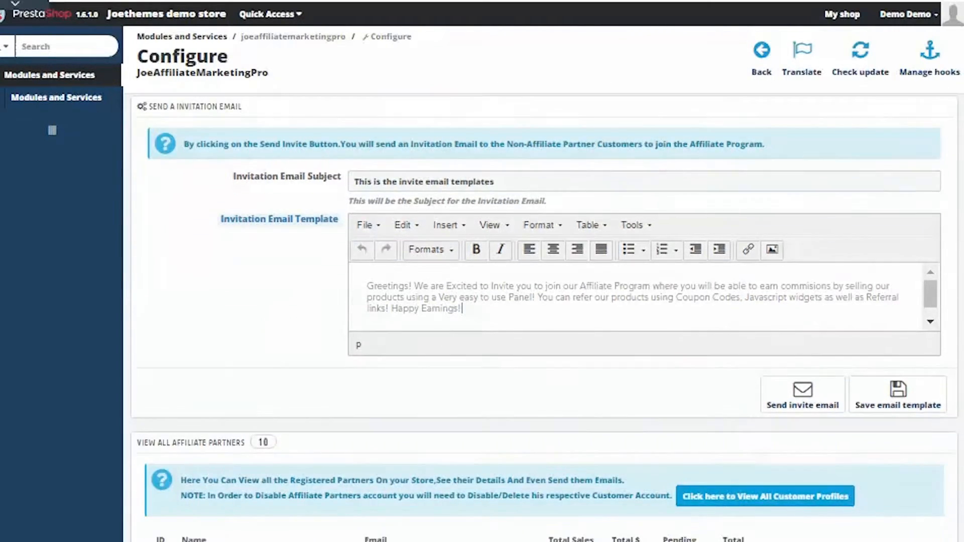
Step: Open the full record of the first listed affiliate partner and review its personal, performance and payment method details
{"action": "scroll", "coordinate": [545, 311], "scroll_direction": "down", "scroll_amount": 4}
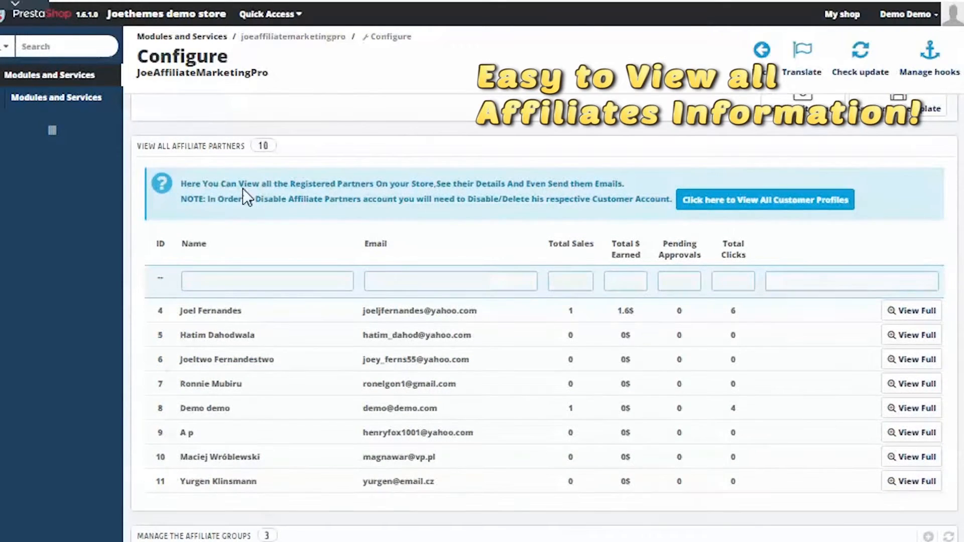
{"action": "left_click_drag", "start_coordinate": [245, 150], "coordinate": [158, 140]}
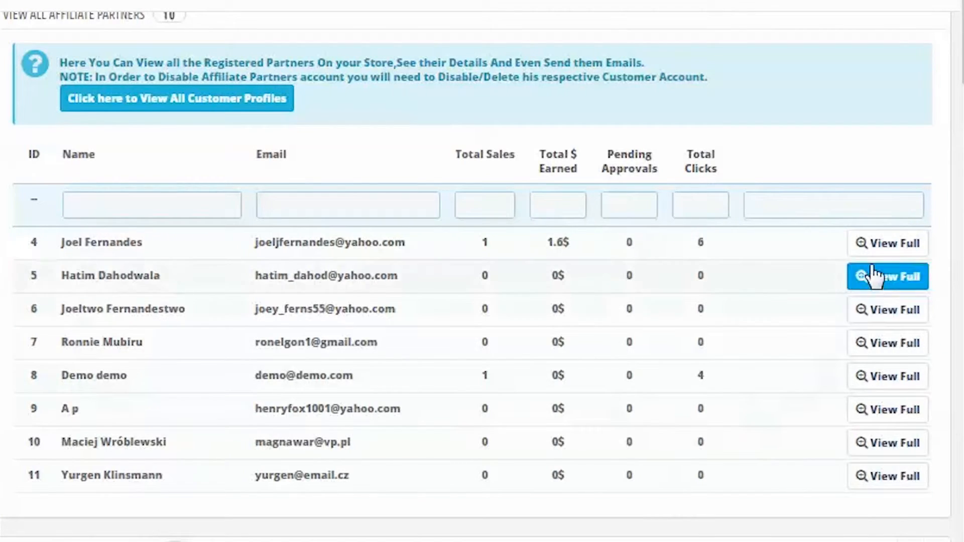
{"action": "left_click", "coordinate": [877, 247]}
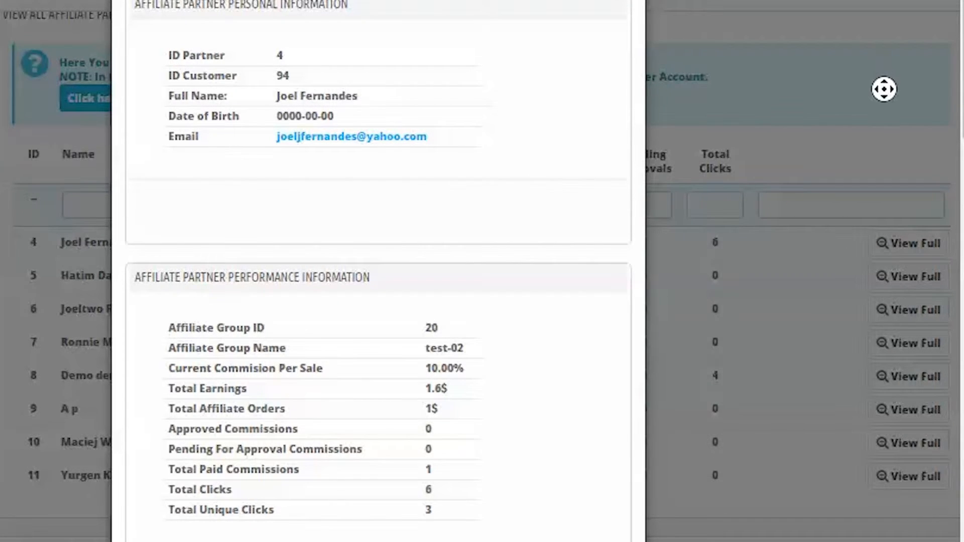
{"action": "scroll", "coordinate": [884, 104], "scroll_direction": "down", "scroll_amount": 3}
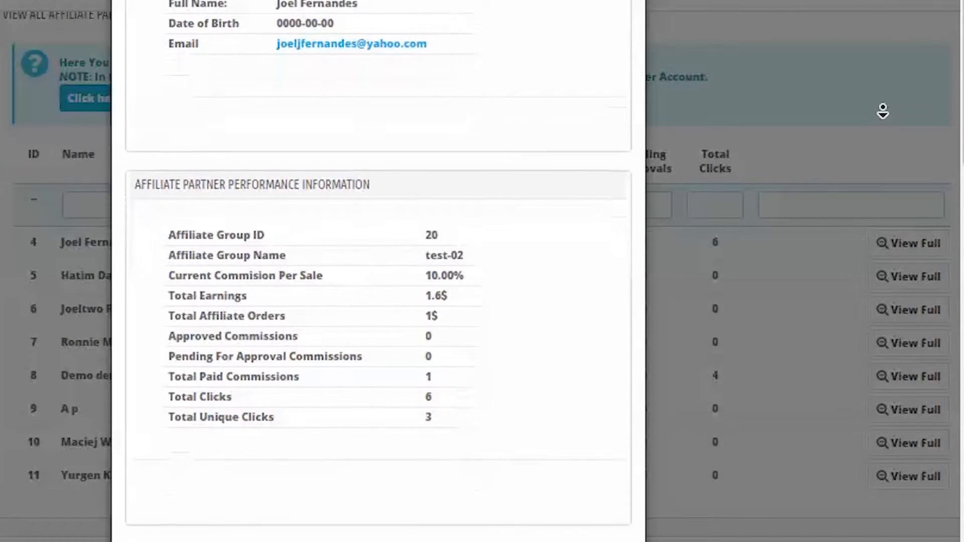
{"action": "scroll", "coordinate": [883, 112], "scroll_direction": "down", "scroll_amount": 3}
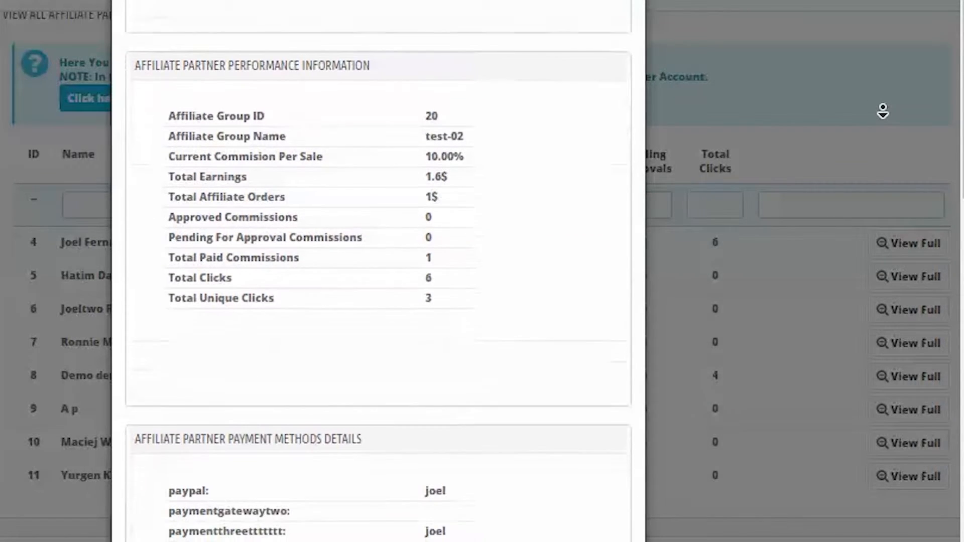
{"action": "scroll", "coordinate": [883, 111], "scroll_direction": "down", "scroll_amount": 3}
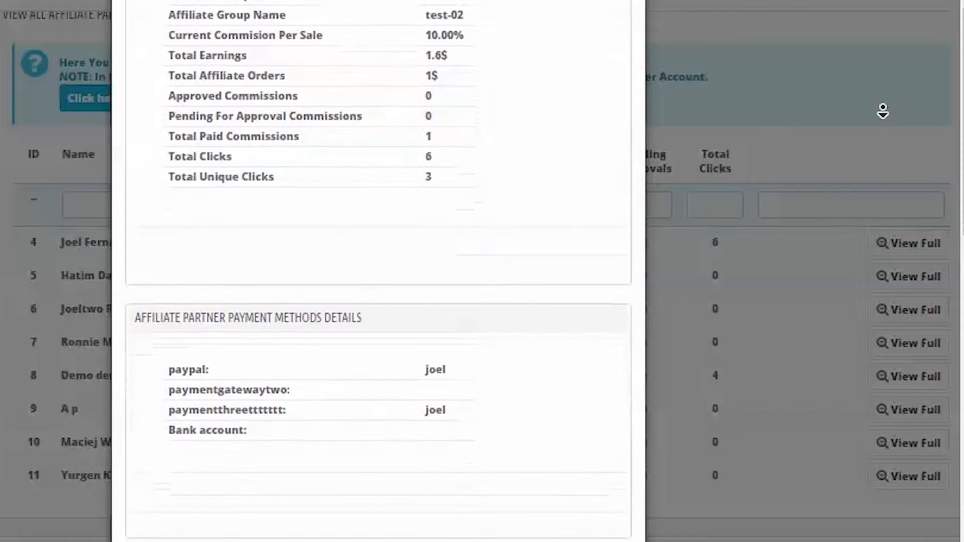
{"action": "scroll", "coordinate": [883, 112], "scroll_direction": "down", "scroll_amount": 3}
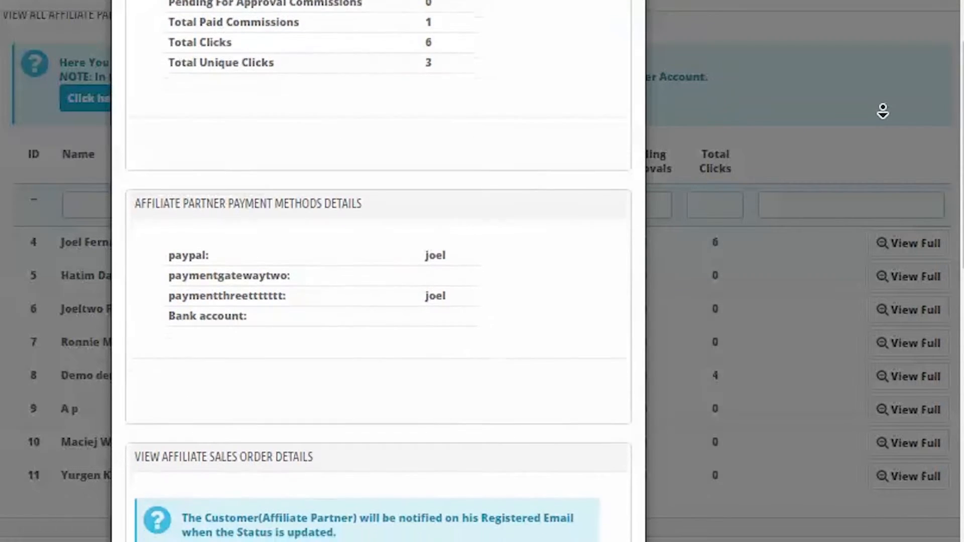
{"action": "scroll", "coordinate": [881, 116], "scroll_direction": "down", "scroll_amount": 3}
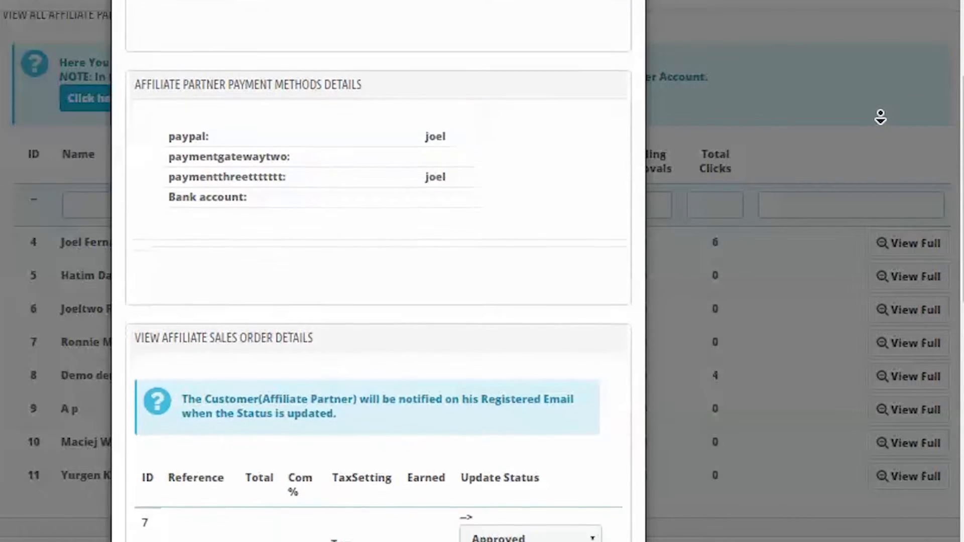
Step: Set the status of the partner's affiliate sales order to Approved & Paid
{"action": "scroll", "coordinate": [881, 123], "scroll_direction": "down", "scroll_amount": 5}
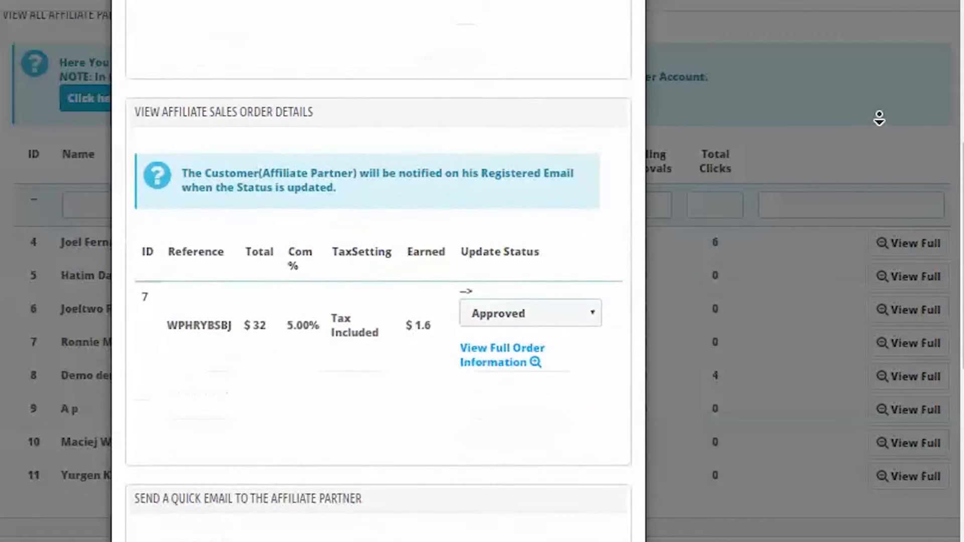
{"action": "scroll", "coordinate": [879, 118], "scroll_direction": "down", "scroll_amount": 2}
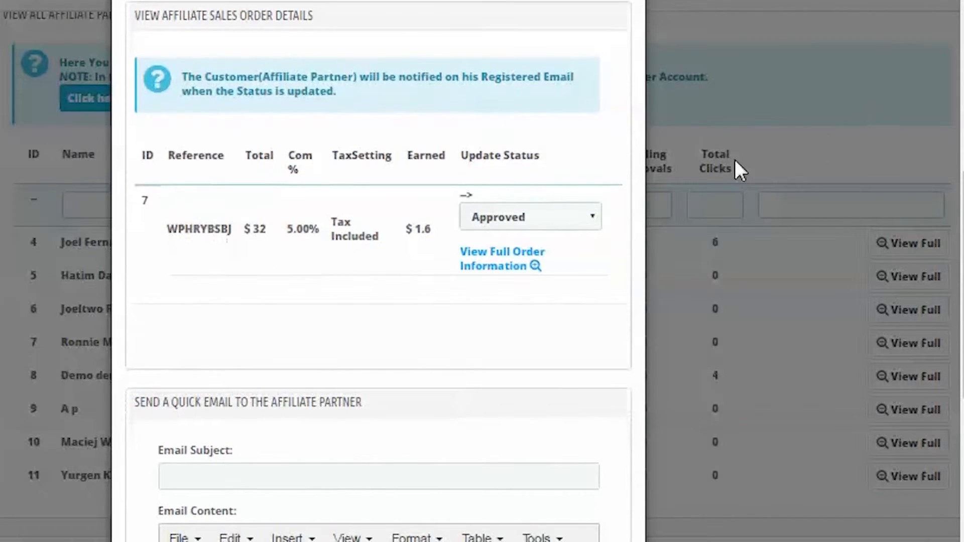
{"action": "left_click", "coordinate": [597, 221]}
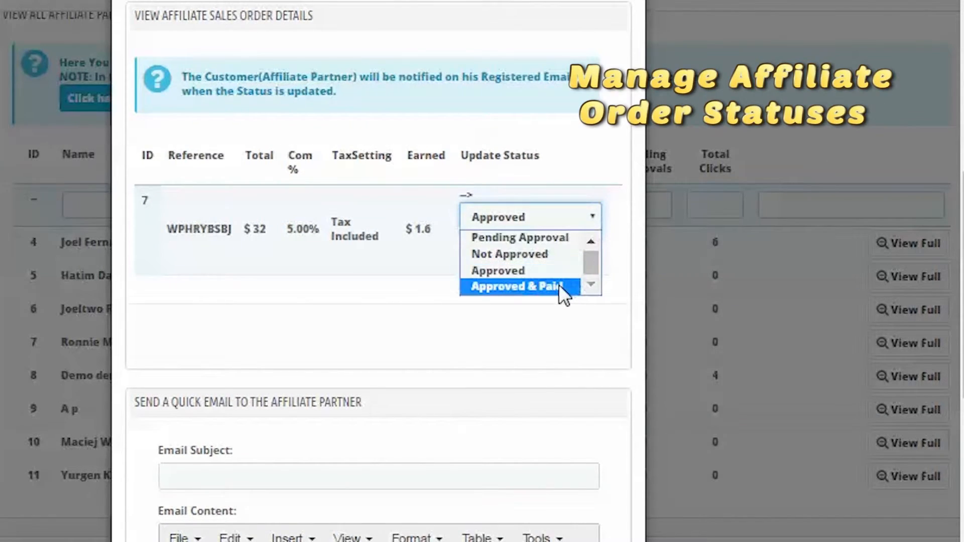
{"action": "left_click", "coordinate": [559, 285]}
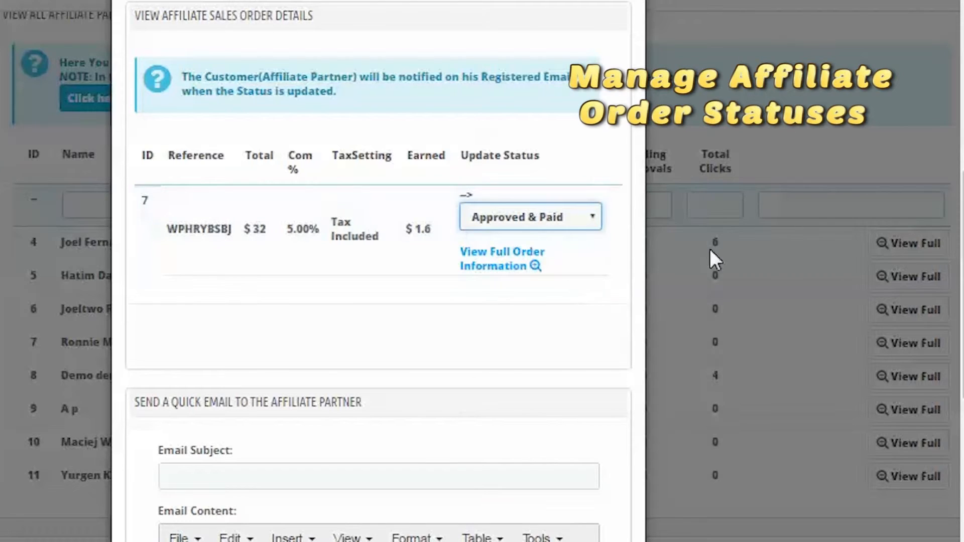
Step: Examine the form for sending a quick email to the affiliate partner
{"action": "middle_click", "coordinate": [872, 206]}
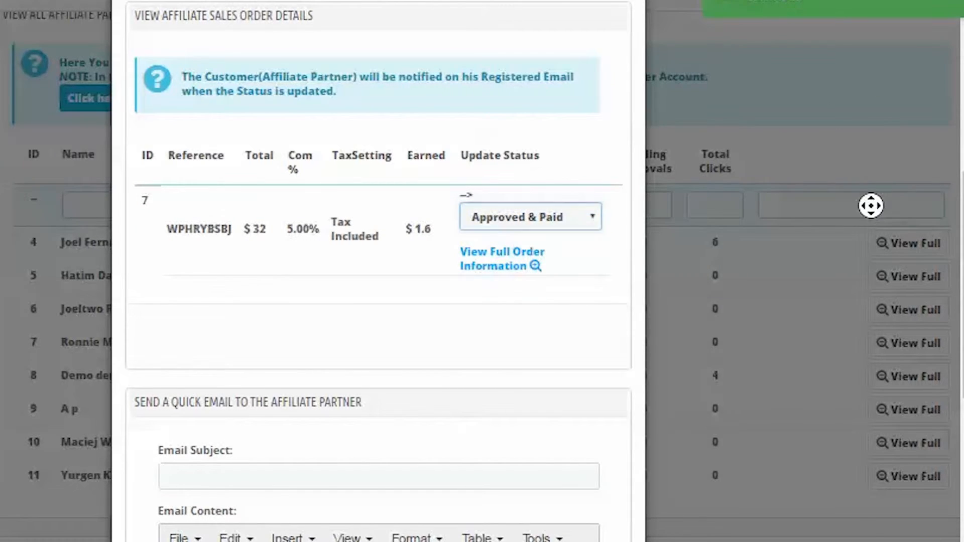
{"action": "scroll", "coordinate": [871, 240], "scroll_direction": "down", "scroll_amount": 1}
{"action": "scroll", "coordinate": [871, 240], "scroll_direction": "down", "scroll_amount": 5}
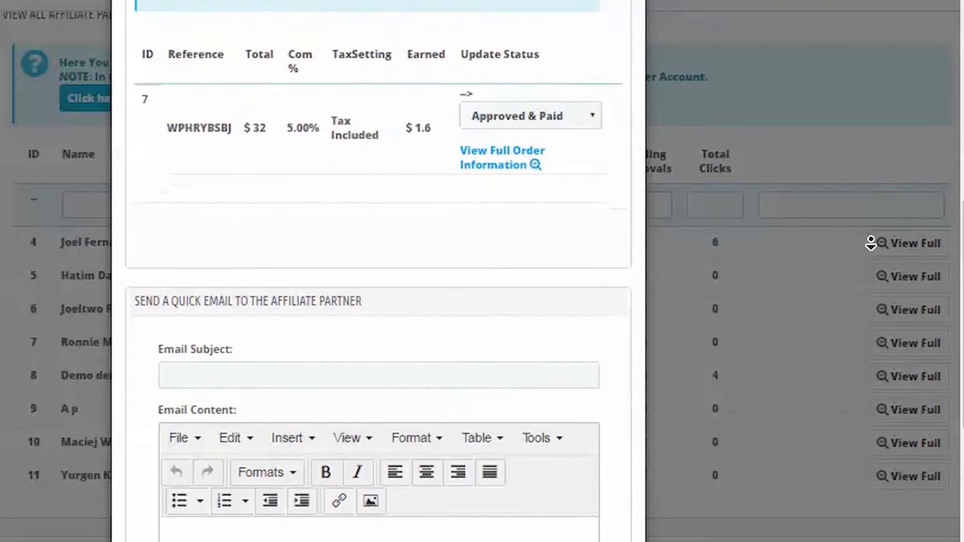
{"action": "scroll", "coordinate": [871, 251], "scroll_direction": "down", "scroll_amount": 6}
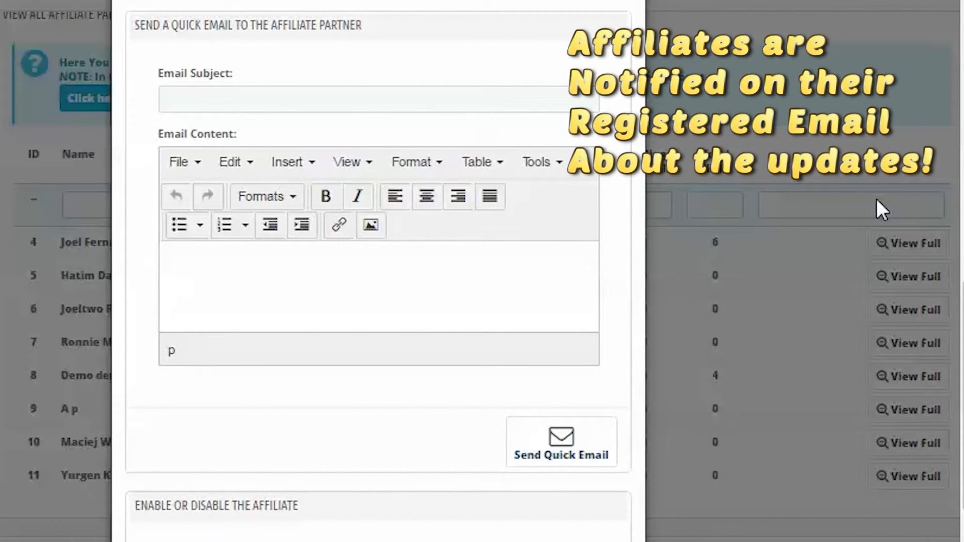
Step: Examine the options for enabling or disabling the affiliate partner and for changing the affiliate's group
{"action": "middle_click", "coordinate": [877, 200]}
{"action": "scroll", "coordinate": [873, 232], "scroll_direction": "down", "scroll_amount": 3}
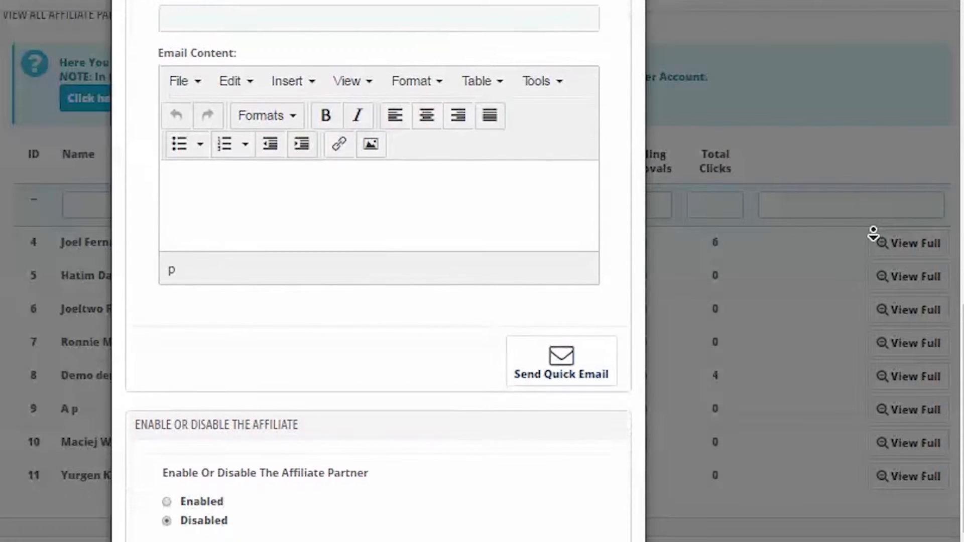
{"action": "scroll", "coordinate": [874, 234], "scroll_direction": "down", "scroll_amount": 4}
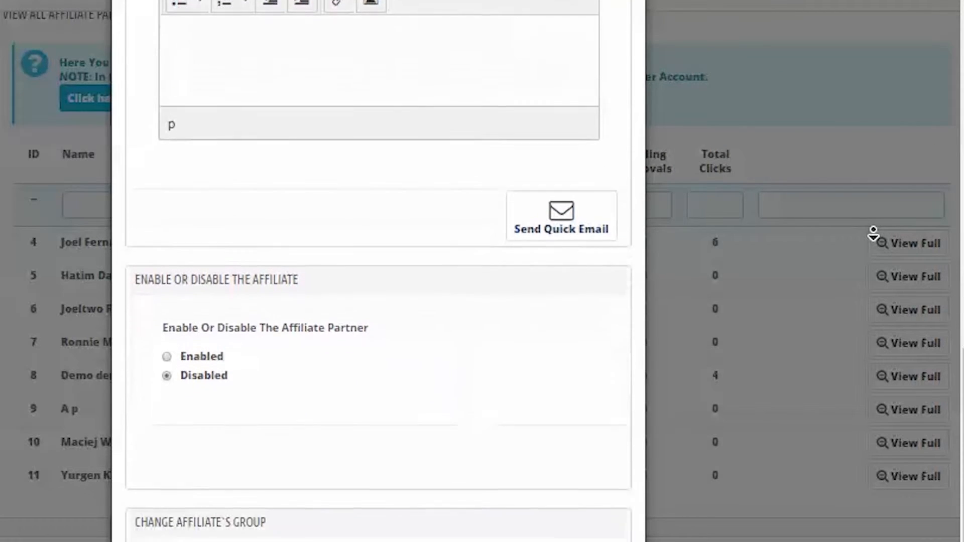
{"action": "scroll", "coordinate": [874, 233], "scroll_direction": "down", "scroll_amount": 4}
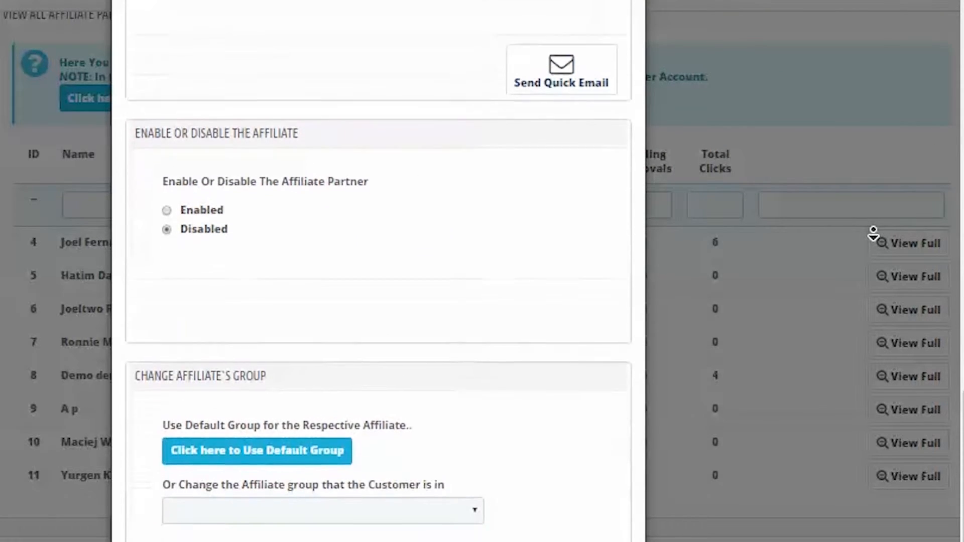
{"action": "scroll", "coordinate": [874, 233], "scroll_direction": "down", "scroll_amount": 3}
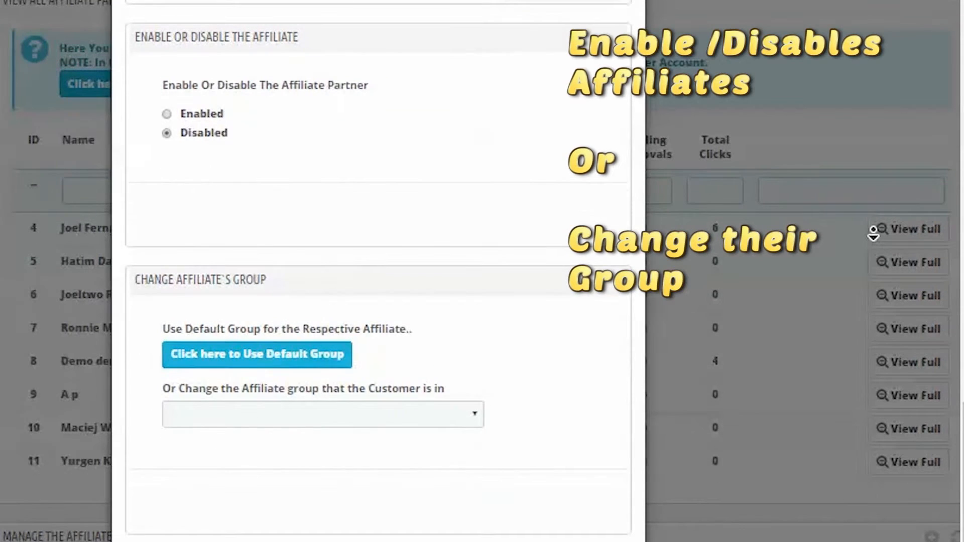
{"action": "left_click", "coordinate": [463, 419]}
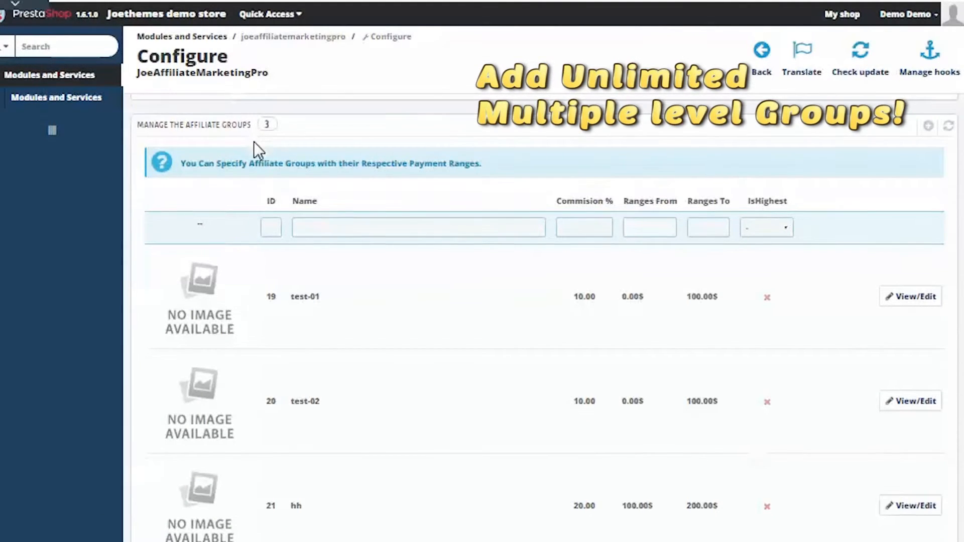
Step: Review the Manage the Affiliate Groups list with its commission percentages and payment ranges
{"action": "scroll", "coordinate": [258, 149], "scroll_direction": "down", "scroll_amount": 2}
{"action": "scroll", "coordinate": [258, 148], "scroll_direction": "up", "scroll_amount": 2}
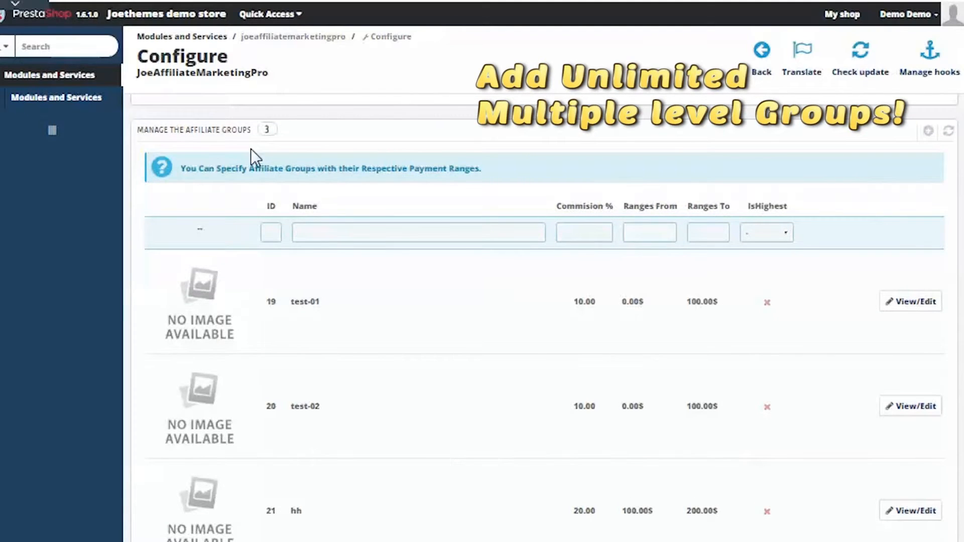
{"action": "left_click_drag", "start_coordinate": [247, 131], "coordinate": [129, 119]}
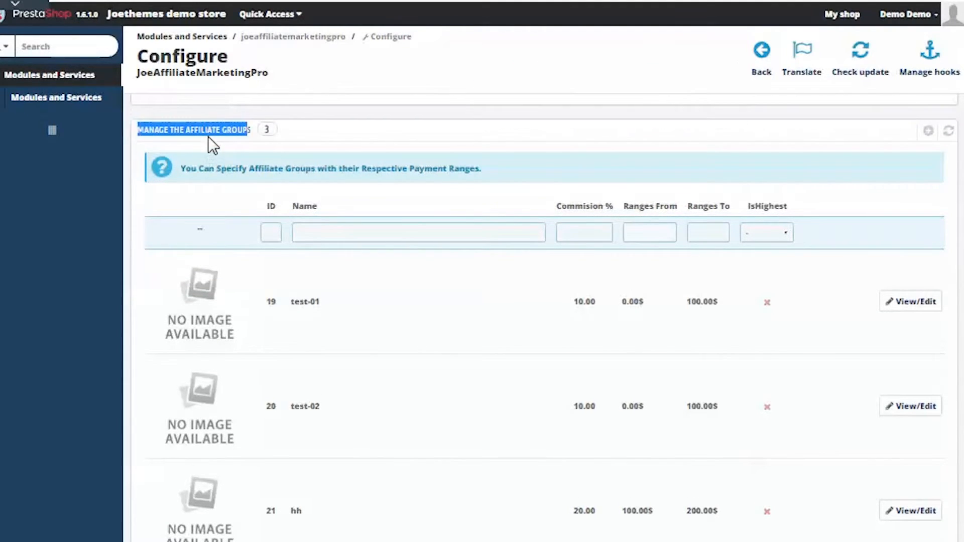
{"action": "left_click", "coordinate": [272, 194]}
Step: Review the Create Affiliate Banners list with its images, names, descriptions and dimensions
{"action": "scroll", "coordinate": [337, 223], "scroll_direction": "down", "scroll_amount": 10}
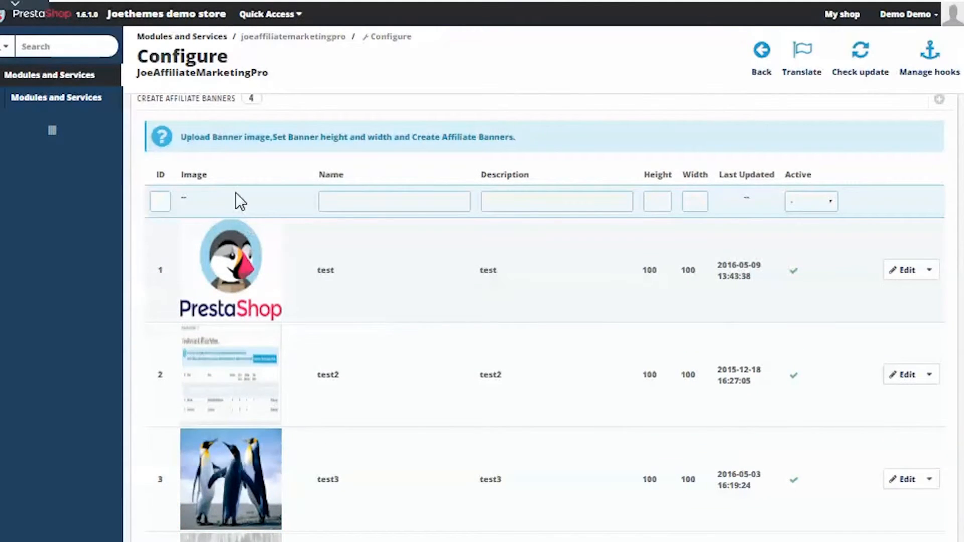
{"action": "scroll", "coordinate": [234, 186], "scroll_direction": "up", "scroll_amount": 2}
{"action": "left_click_drag", "start_coordinate": [236, 200], "coordinate": [127, 191]}
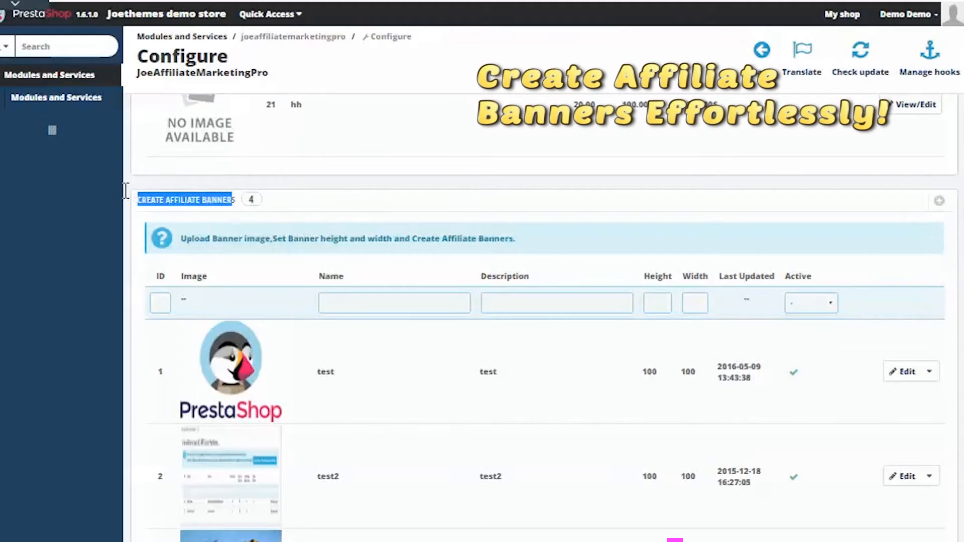
{"action": "left_click", "coordinate": [224, 215]}
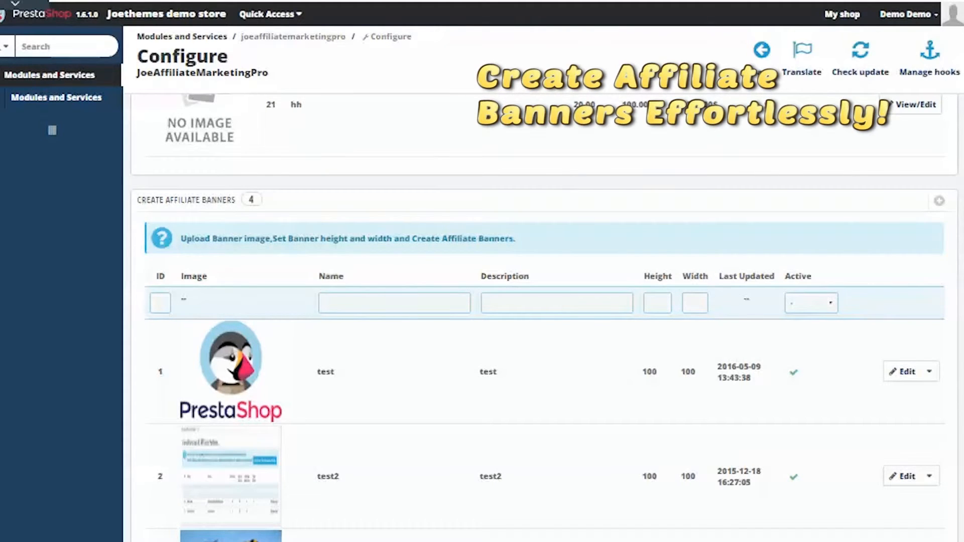
Step: Increase the browser's page zoom to enlarge the module configuration page at the affiliate banners list
{"action": "left_click", "coordinate": [963, 1]}
{"action": "left_click", "coordinate": [927, 183]}
{"action": "left_click", "coordinate": [928, 183]}
{"action": "left_click", "coordinate": [927, 183]}
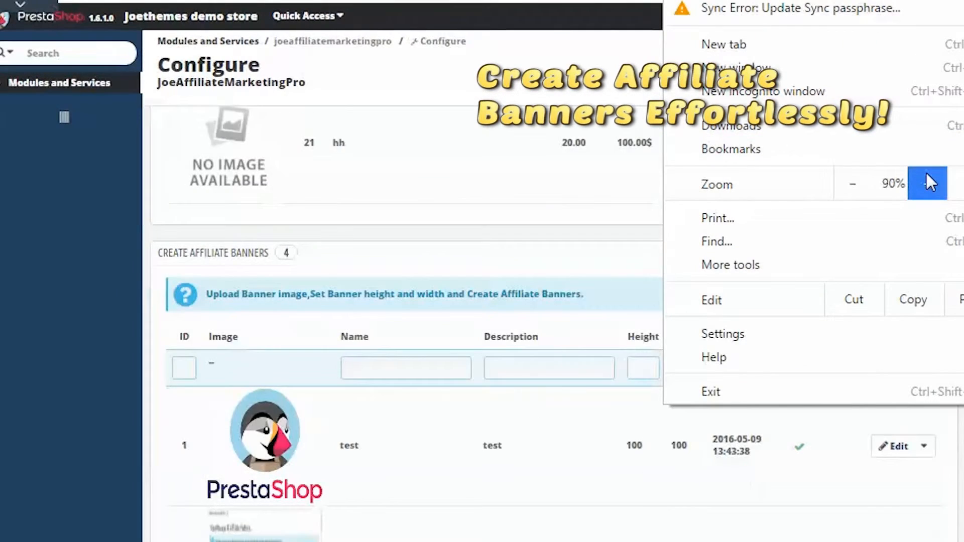
{"action": "left_click", "coordinate": [93, 399]}
{"action": "scroll", "coordinate": [426, 378], "scroll_direction": "down", "scroll_amount": 12}
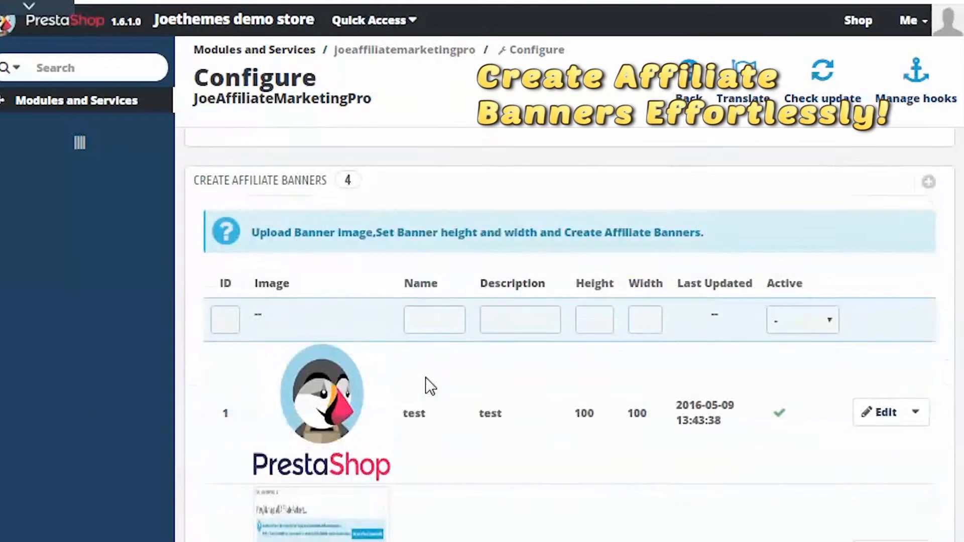
Step: Add a new admin note reading "hi there" for the affiliate partners and close the note dialog
{"action": "scroll", "coordinate": [429, 387], "scroll_direction": "down", "scroll_amount": 4}
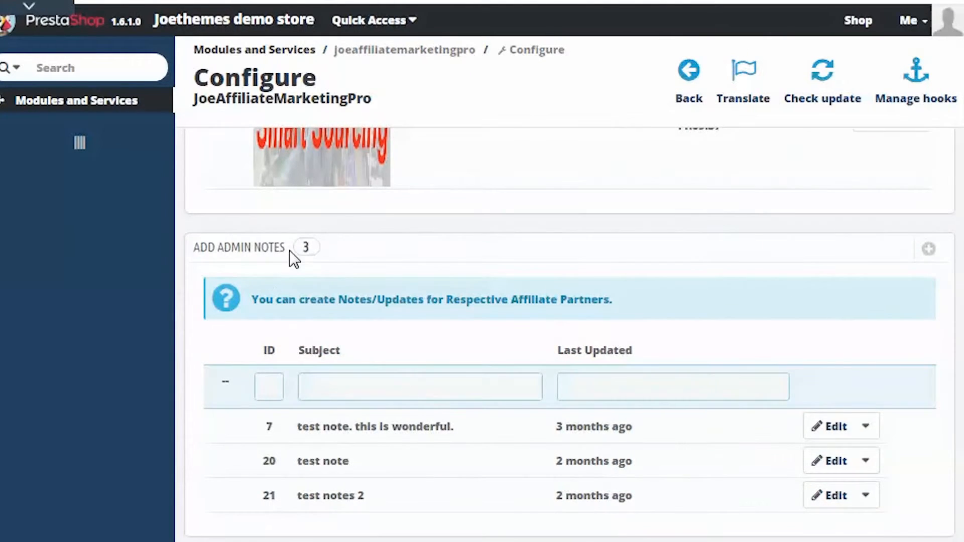
{"action": "left_click_drag", "start_coordinate": [290, 250], "coordinate": [186, 254]}
{"action": "scroll", "coordinate": [528, 340], "scroll_direction": "down", "scroll_amount": 4}
{"action": "scroll", "coordinate": [536, 340], "scroll_direction": "up", "scroll_amount": 4}
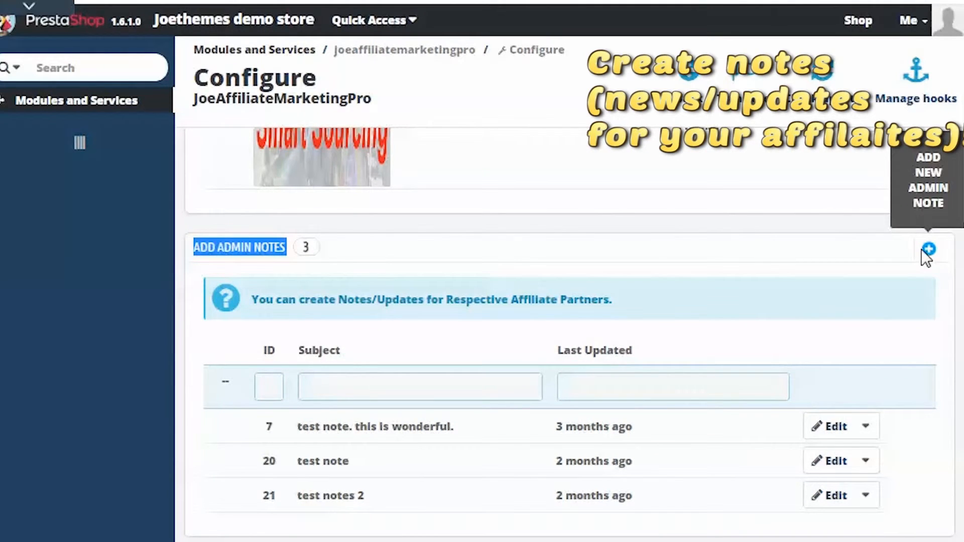
{"action": "left_click", "coordinate": [928, 249]}
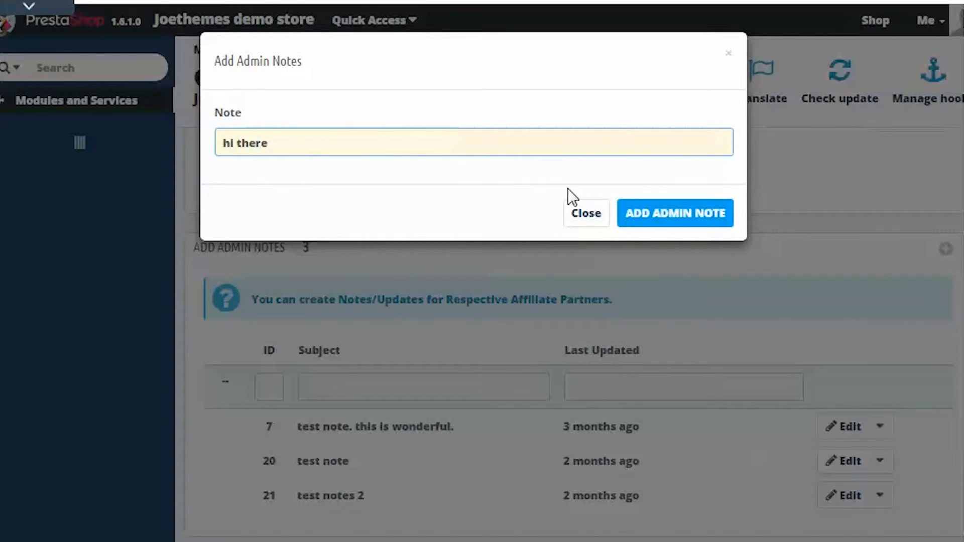
{"action": "left_click", "coordinate": [684, 215]}
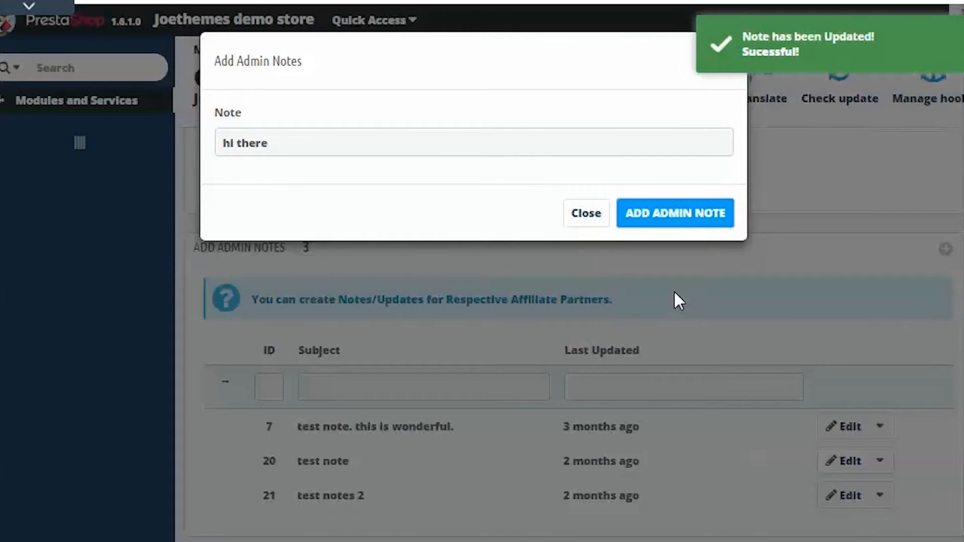
{"action": "left_click", "coordinate": [578, 224]}
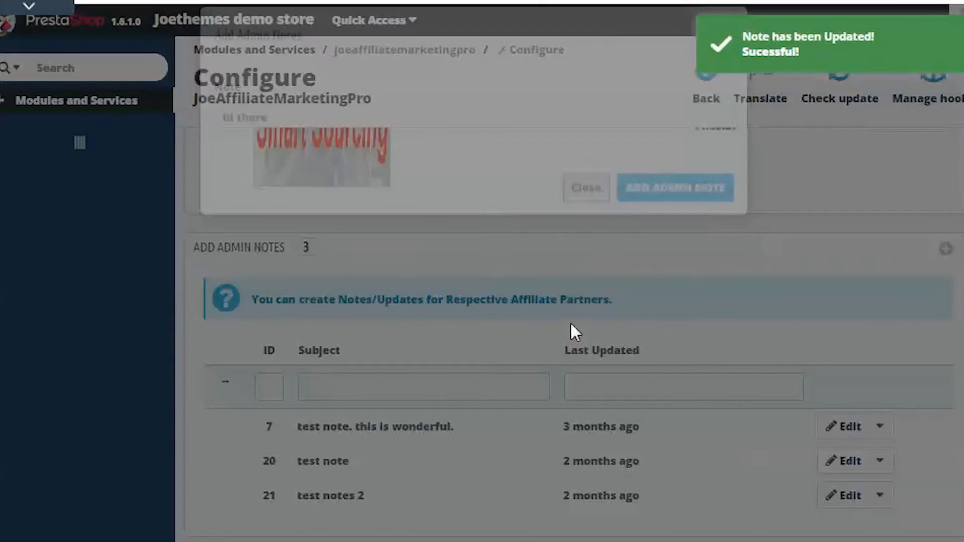
Step: Review which order statuses add or remove affiliate commission in the commission settings
{"action": "scroll", "coordinate": [572, 329], "scroll_direction": "down", "scroll_amount": 1}
{"action": "scroll", "coordinate": [572, 380], "scroll_direction": "down", "scroll_amount": 7}
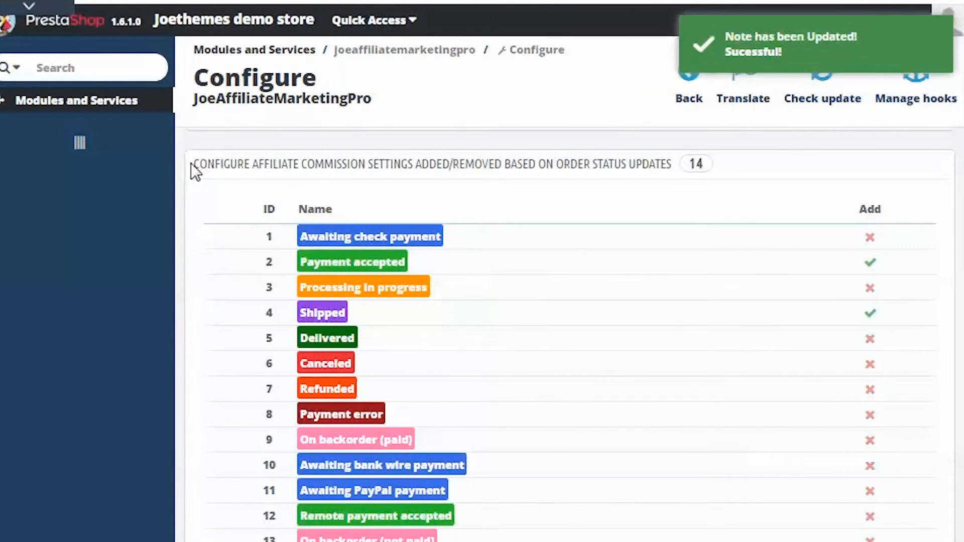
{"action": "left_click_drag", "start_coordinate": [191, 162], "coordinate": [656, 156]}
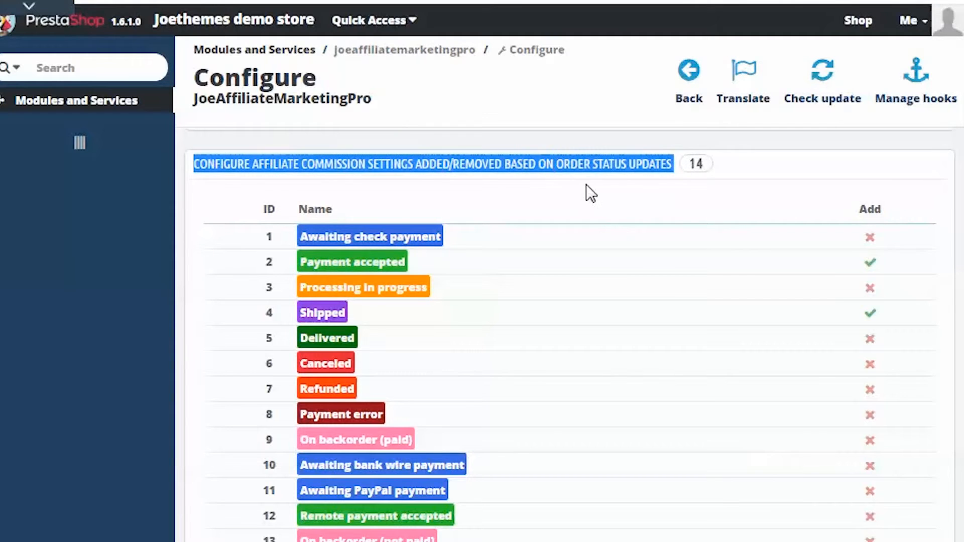
Step: Review the Manage Payment Options list with the payment option names and descriptions
{"action": "scroll", "coordinate": [591, 201], "scroll_direction": "down", "scroll_amount": 6}
{"action": "left_click_drag", "start_coordinate": [206, 325], "coordinate": [284, 320]}
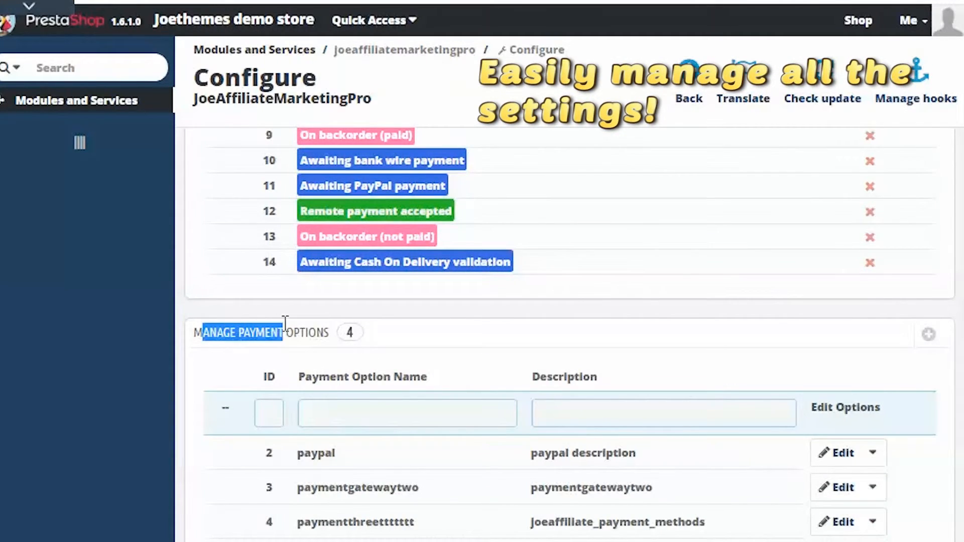
{"action": "scroll", "coordinate": [366, 334], "scroll_direction": "down", "scroll_amount": 6}
{"action": "scroll", "coordinate": [365, 328], "scroll_direction": "up", "scroll_amount": 4}
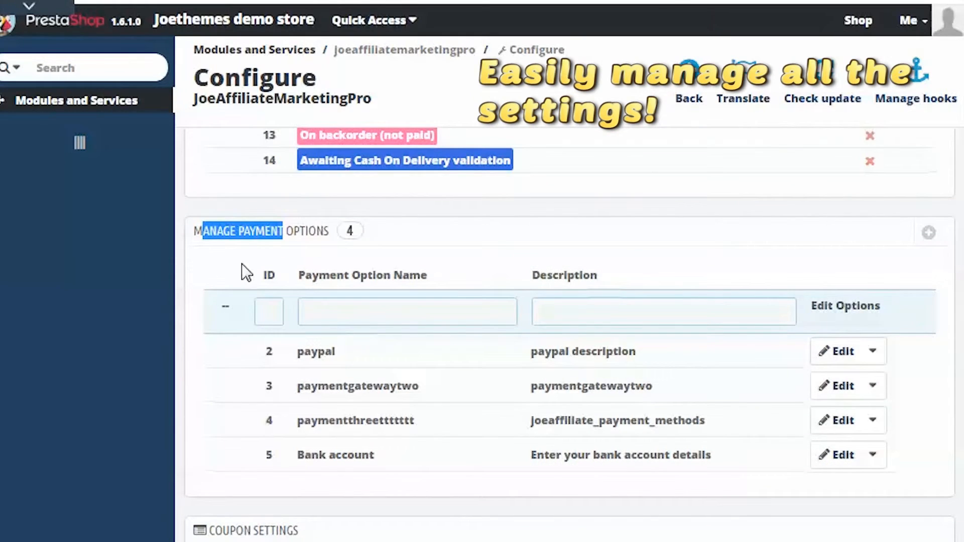
{"action": "left_click", "coordinate": [269, 242]}
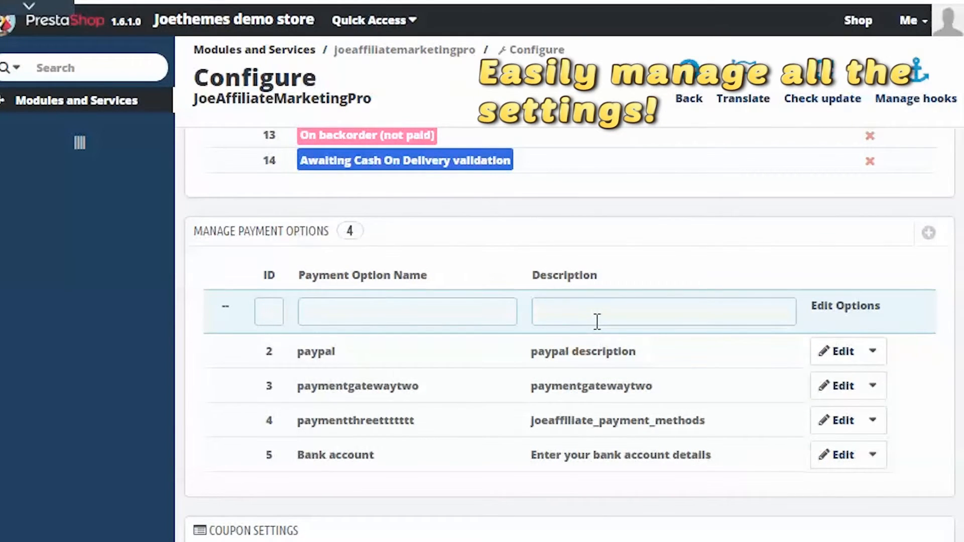
Step: Look through the Coupon Settings down to the discount percentage, discount amount and discount type options
{"action": "scroll", "coordinate": [603, 346], "scroll_direction": "down", "scroll_amount": 8}
{"action": "scroll", "coordinate": [323, 361], "scroll_direction": "up", "scroll_amount": 4}
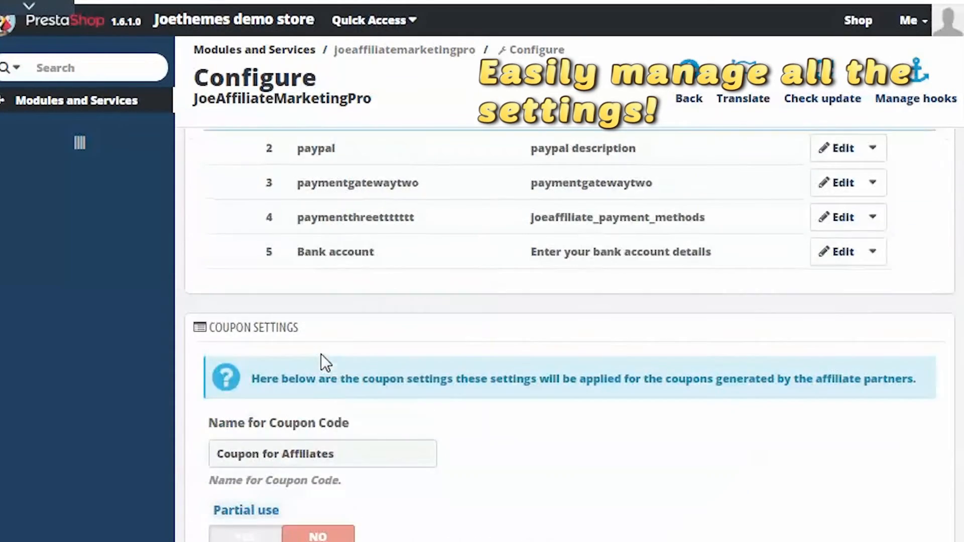
{"action": "scroll", "coordinate": [570, 335], "scroll_direction": "down", "scroll_amount": 3}
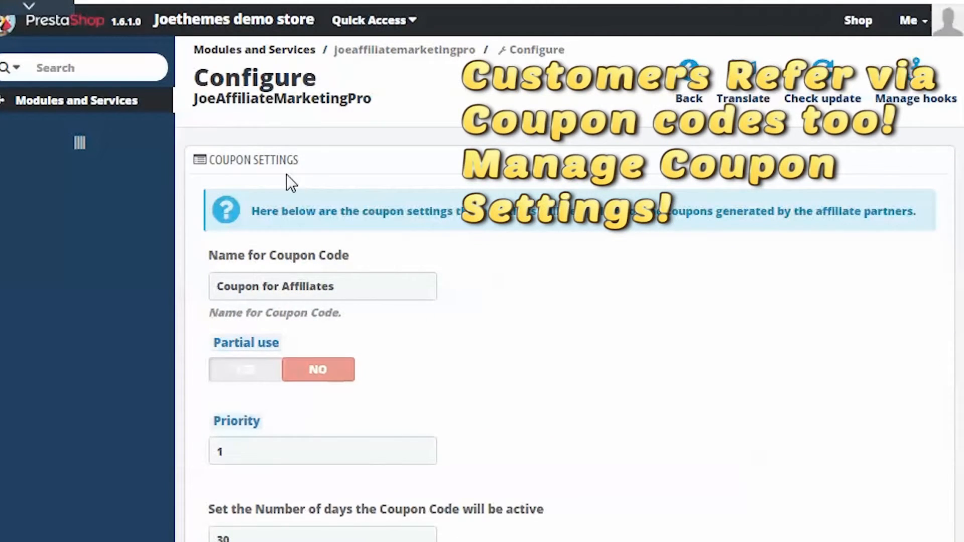
{"action": "left_click", "coordinate": [220, 166]}
{"action": "scroll", "coordinate": [444, 248], "scroll_direction": "down", "scroll_amount": 14}
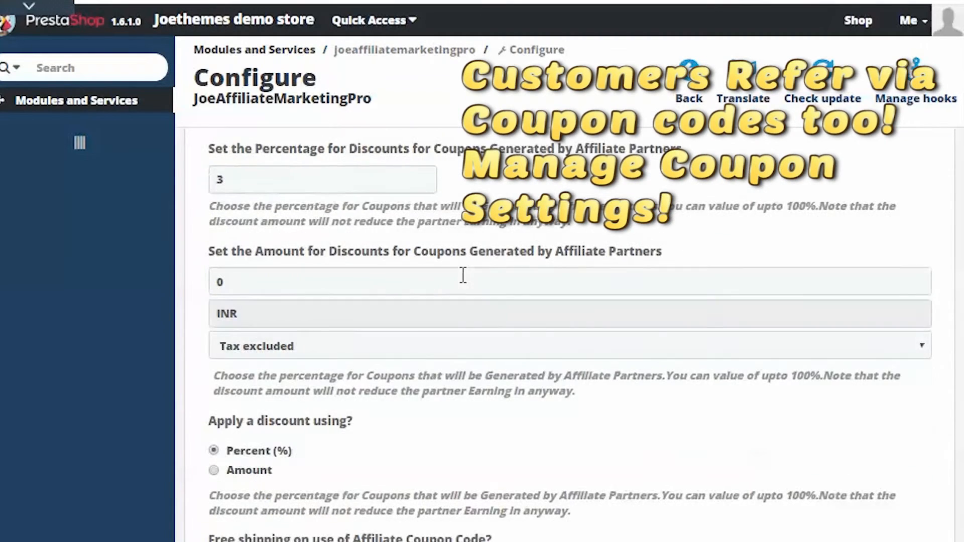
{"action": "scroll", "coordinate": [463, 275], "scroll_direction": "up", "scroll_amount": 15}
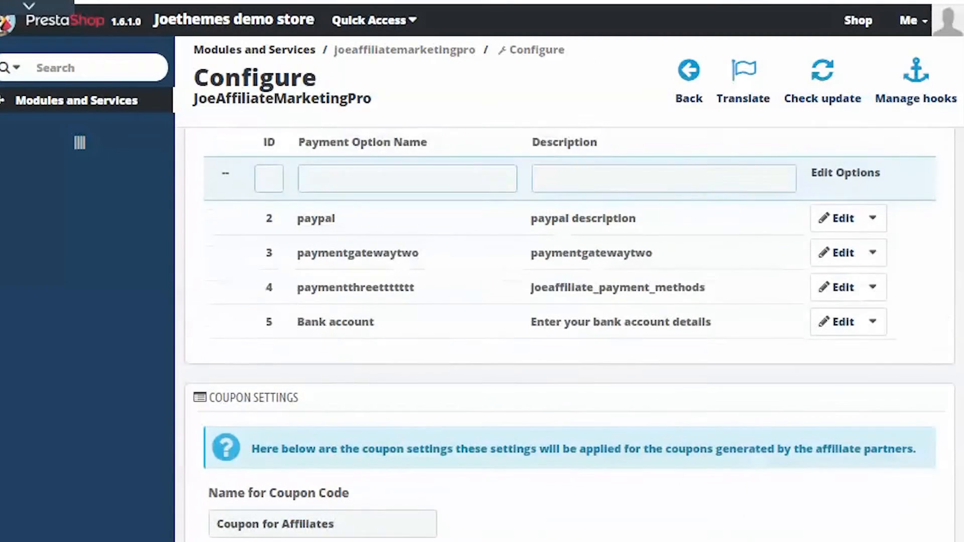
Step: Review the Coupon Settings for coupon name, partial use, priority, active days and minimum cart amount
{"action": "scroll", "coordinate": [570, 280], "scroll_direction": "down", "scroll_amount": 2}
{"action": "scroll", "coordinate": [757, 376], "scroll_direction": "down", "scroll_amount": 2}
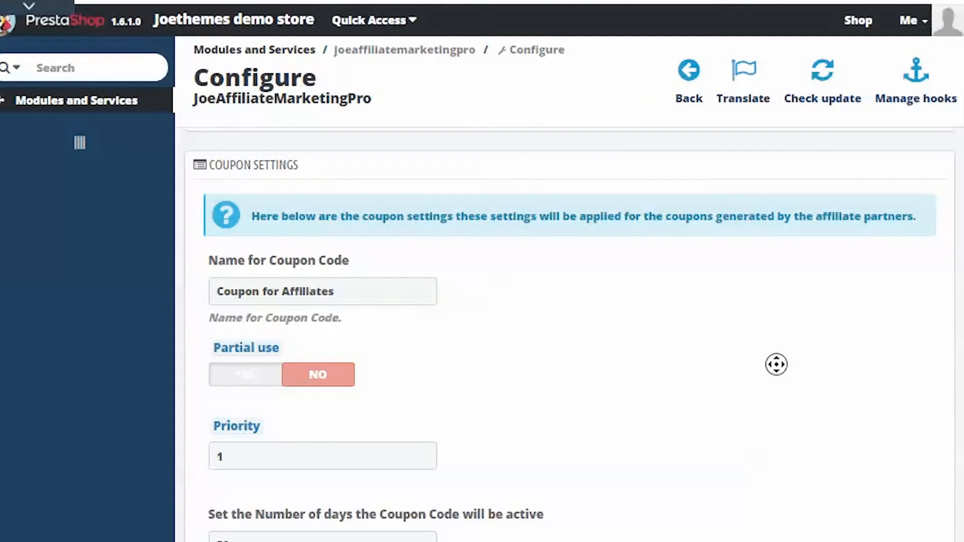
{"action": "scroll", "coordinate": [776, 372], "scroll_direction": "down", "scroll_amount": 2}
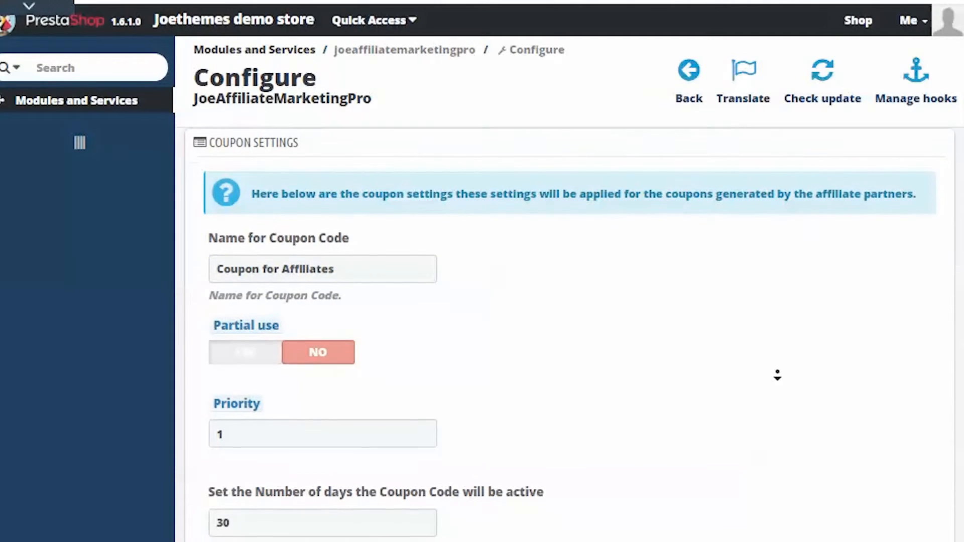
{"action": "scroll", "coordinate": [778, 376], "scroll_direction": "down", "scroll_amount": 2}
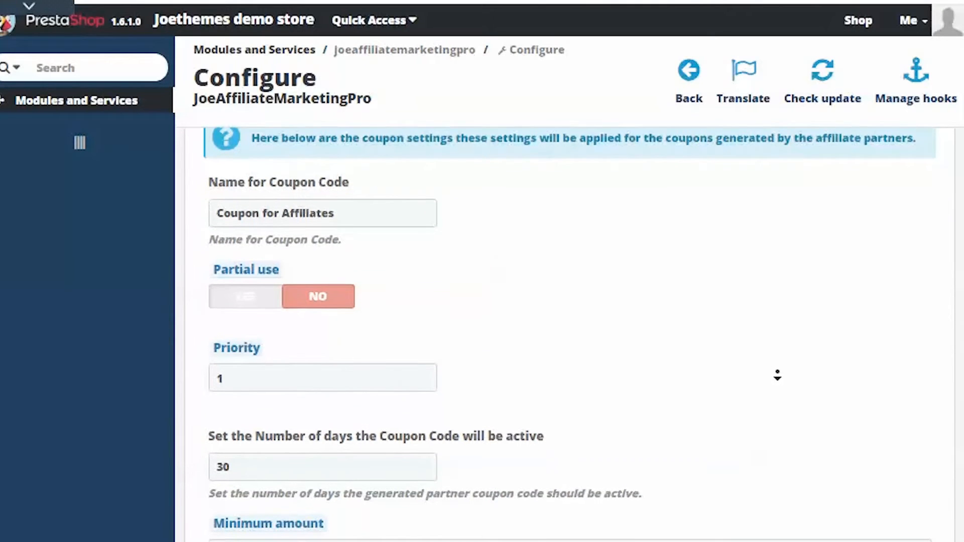
{"action": "scroll", "coordinate": [778, 375], "scroll_direction": "down", "scroll_amount": 2}
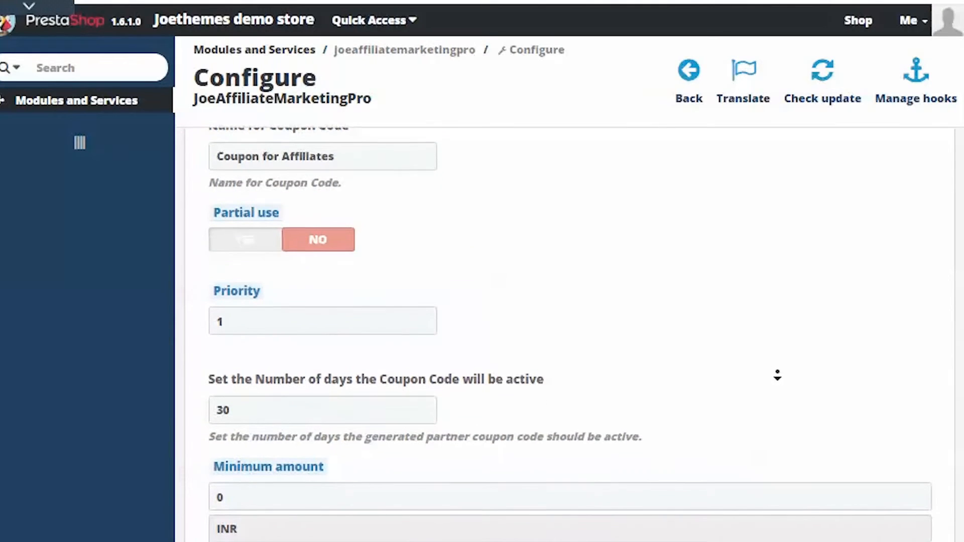
{"action": "scroll", "coordinate": [778, 375], "scroll_direction": "down", "scroll_amount": 2}
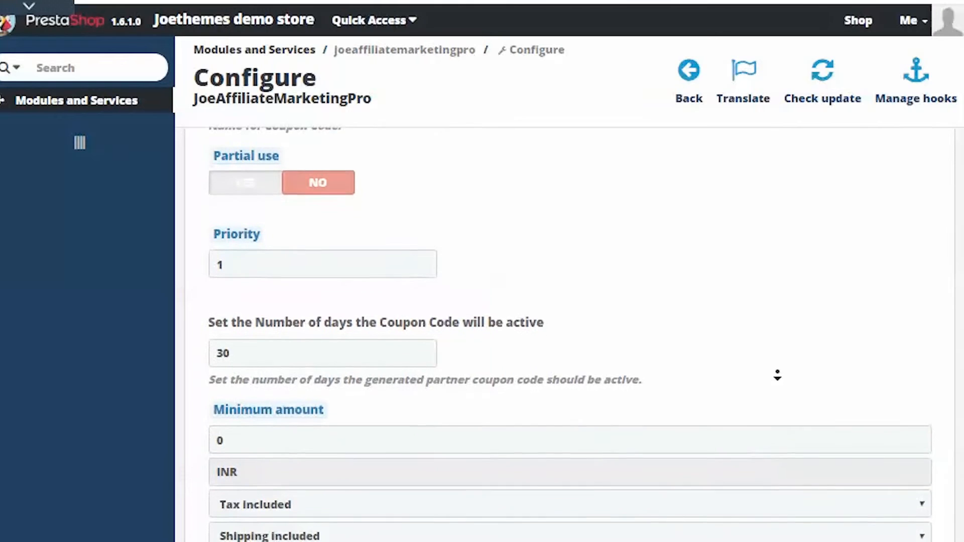
{"action": "scroll", "coordinate": [778, 375], "scroll_direction": "down", "scroll_amount": 2}
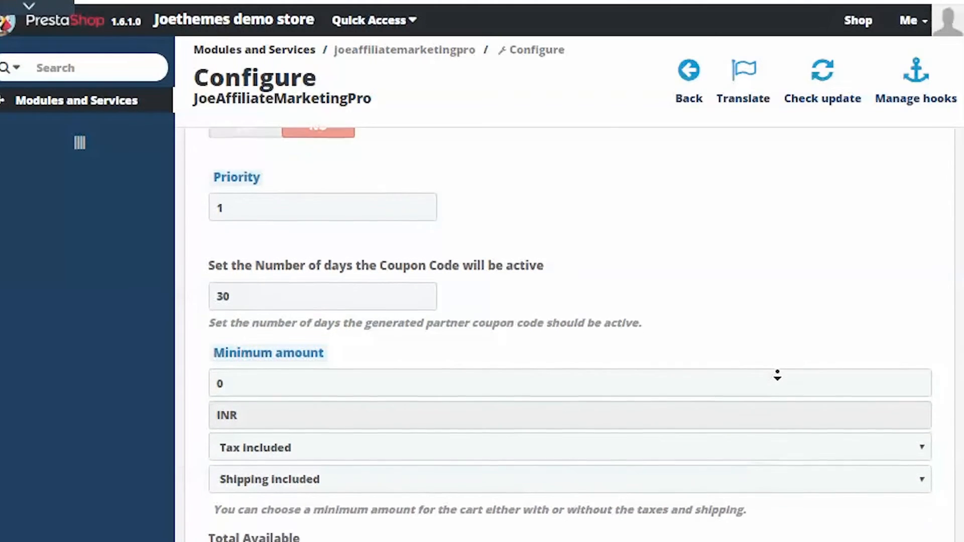
{"action": "scroll", "coordinate": [777, 375], "scroll_direction": "down", "scroll_amount": 2}
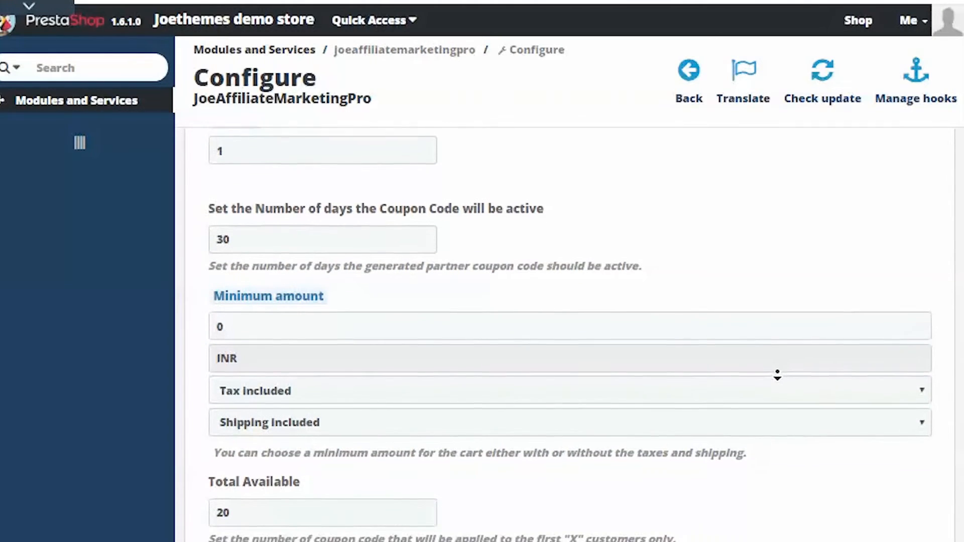
{"action": "scroll", "coordinate": [778, 376], "scroll_direction": "down", "scroll_amount": 2}
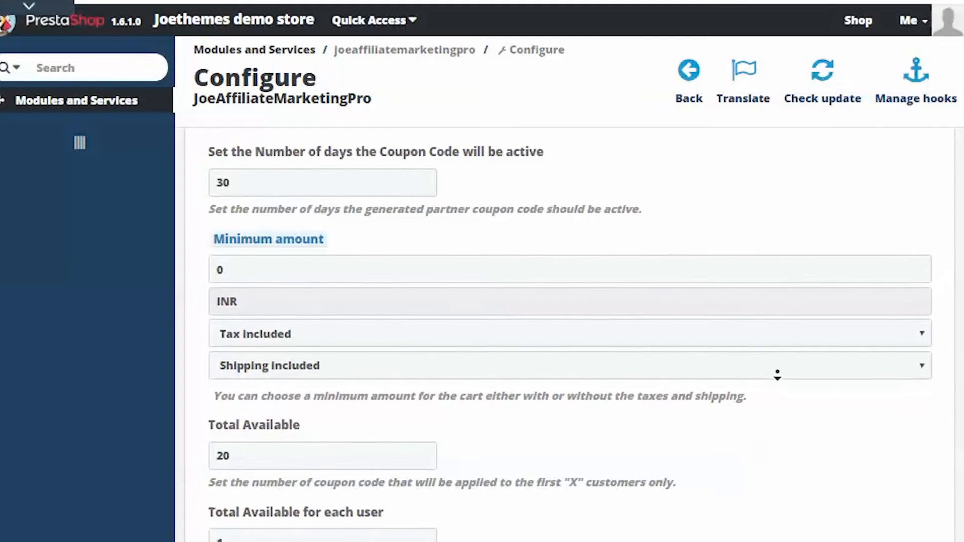
Step: Review the remaining coupon options, from total availability and discount percentage or amount to free shipping and coupon verification
{"action": "scroll", "coordinate": [778, 376], "scroll_direction": "down", "scroll_amount": 2}
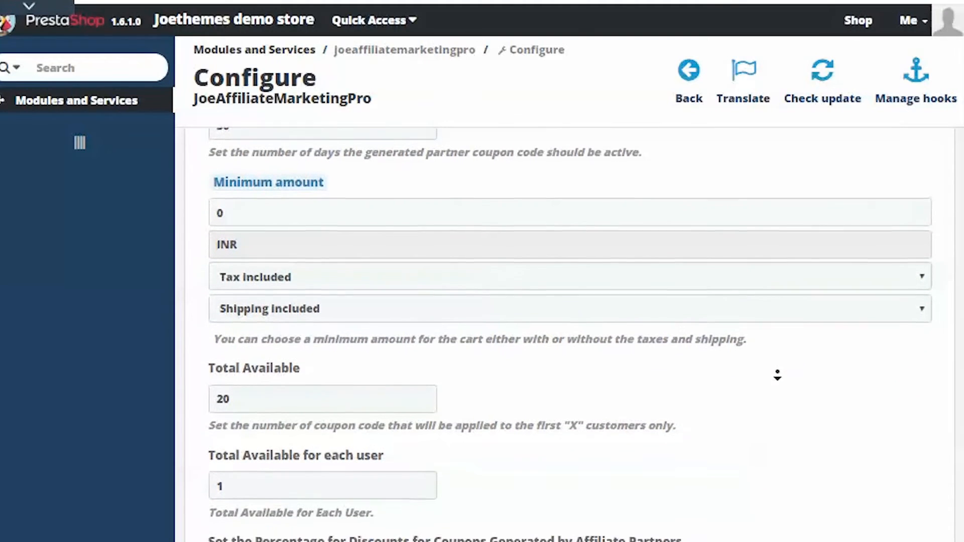
{"action": "scroll", "coordinate": [778, 376], "scroll_direction": "down", "scroll_amount": 2}
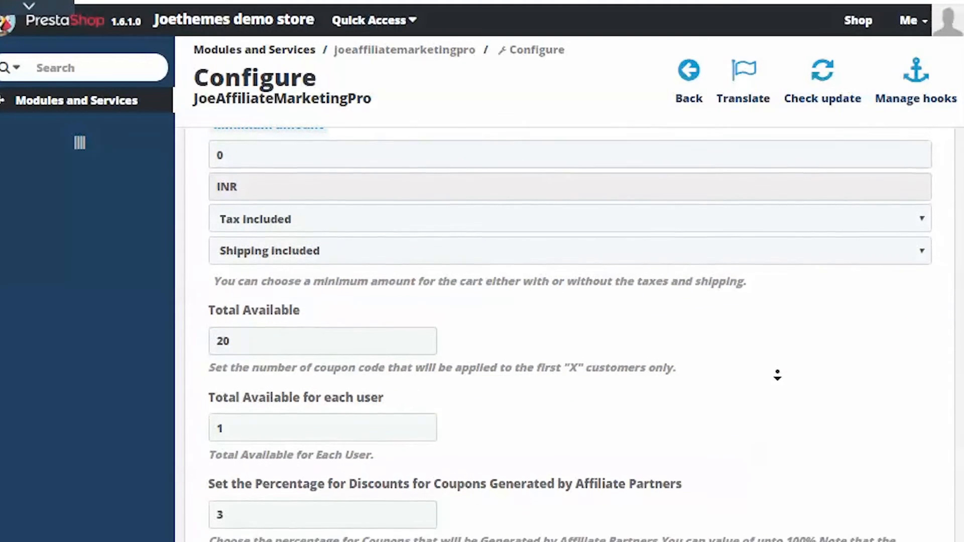
{"action": "scroll", "coordinate": [778, 376], "scroll_direction": "down", "scroll_amount": 2}
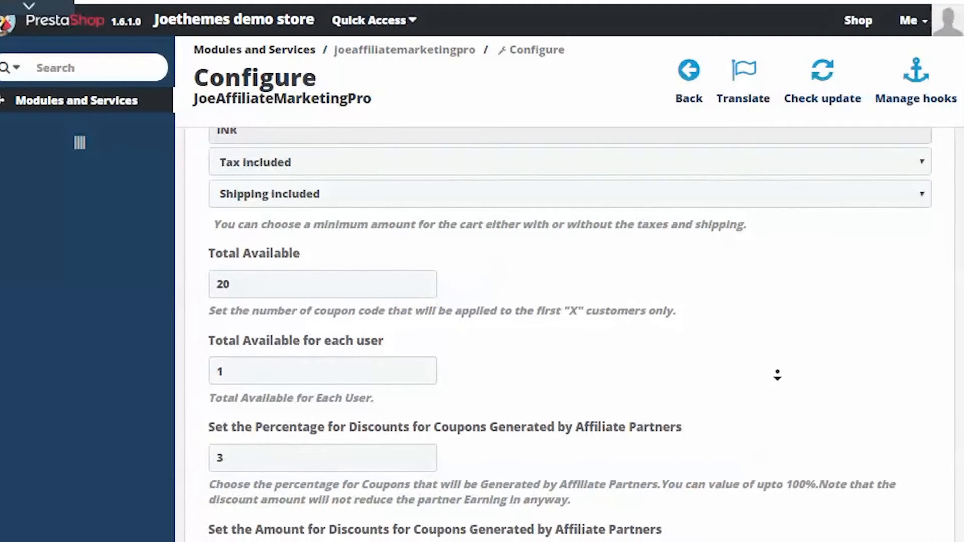
{"action": "scroll", "coordinate": [777, 375], "scroll_direction": "down", "scroll_amount": 2}
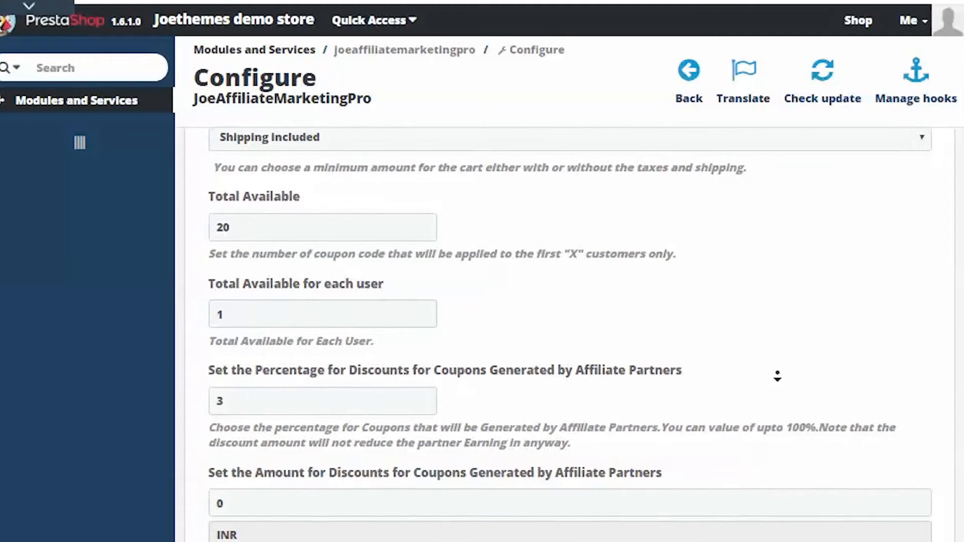
{"action": "scroll", "coordinate": [777, 376], "scroll_direction": "down", "scroll_amount": 2}
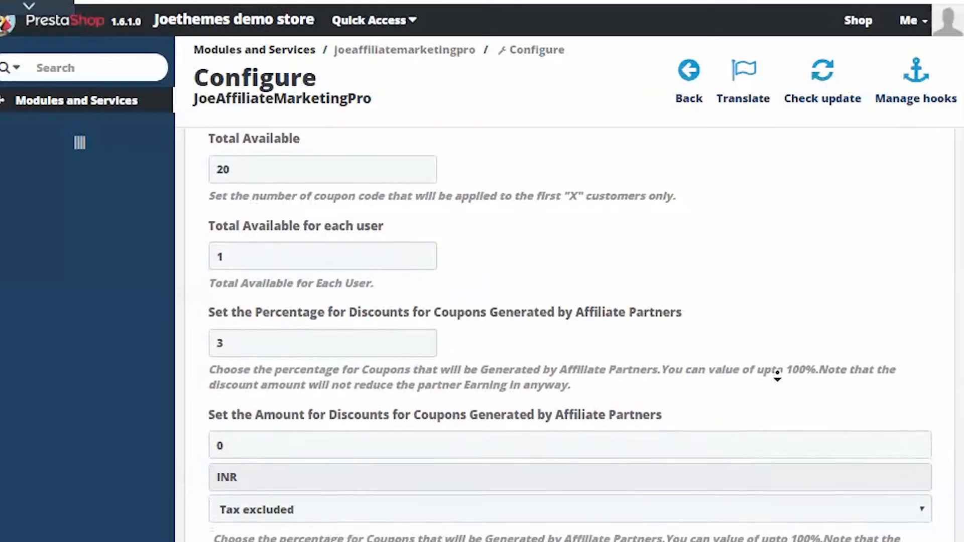
{"action": "scroll", "coordinate": [777, 376], "scroll_direction": "down", "scroll_amount": 2}
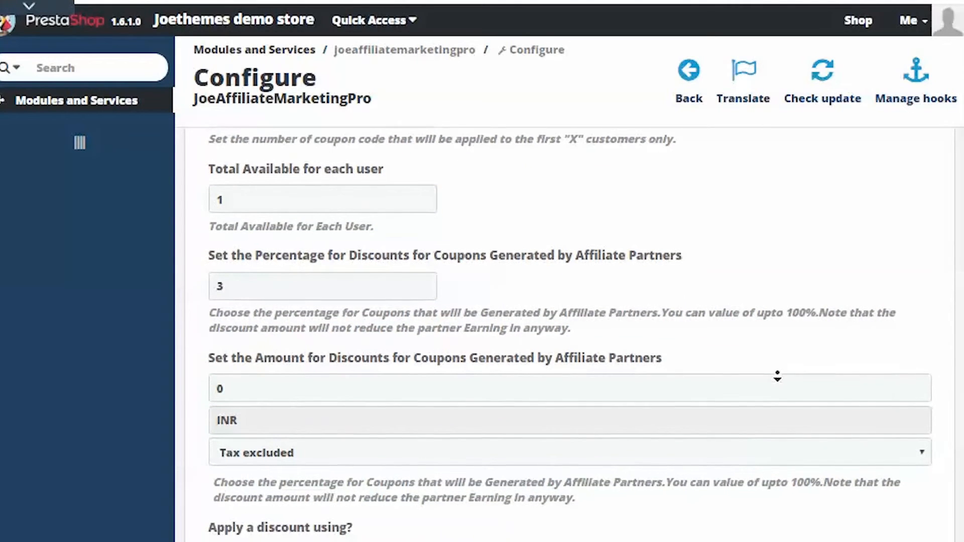
{"action": "scroll", "coordinate": [777, 376], "scroll_direction": "down", "scroll_amount": 2}
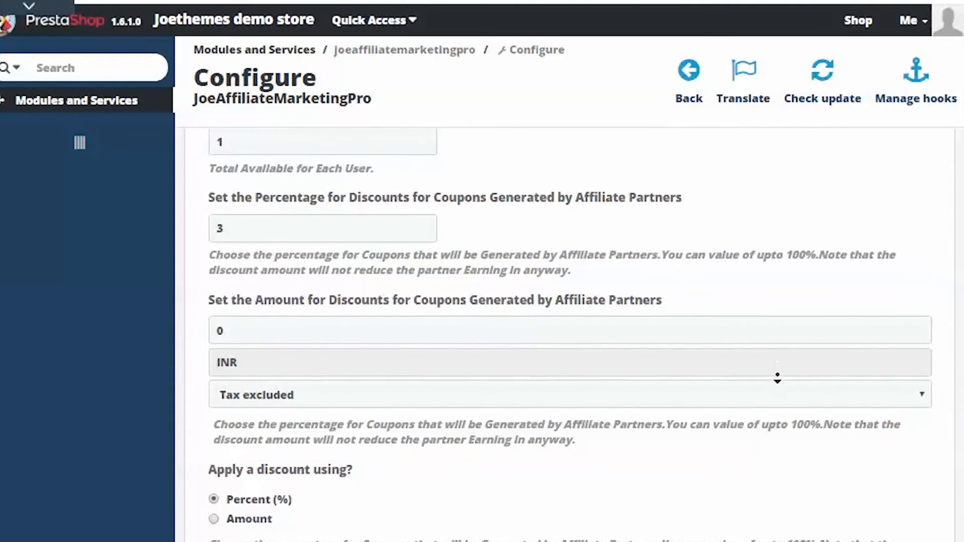
{"action": "scroll", "coordinate": [778, 385], "scroll_direction": "down", "scroll_amount": 4}
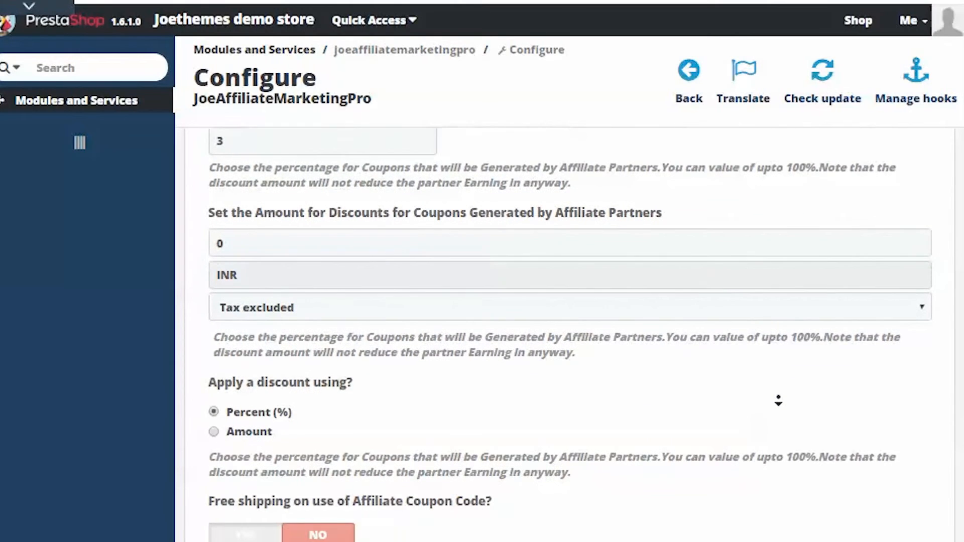
{"action": "scroll", "coordinate": [785, 400], "scroll_direction": "down", "scroll_amount": 5}
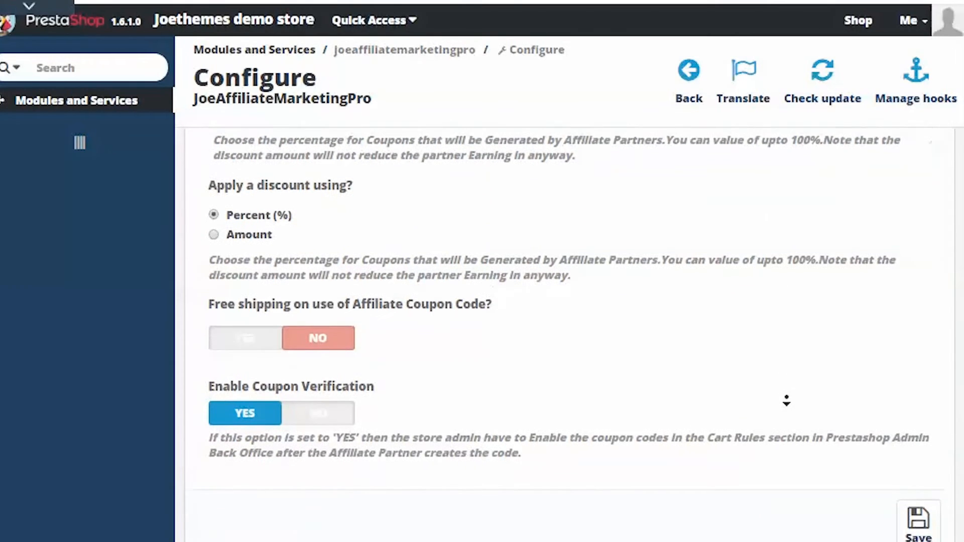
Step: Review the Other Settings for affiliate signup on the registration page and commission calculation on tax-inclusive prices
{"action": "scroll", "coordinate": [787, 400], "scroll_direction": "down", "scroll_amount": 8}
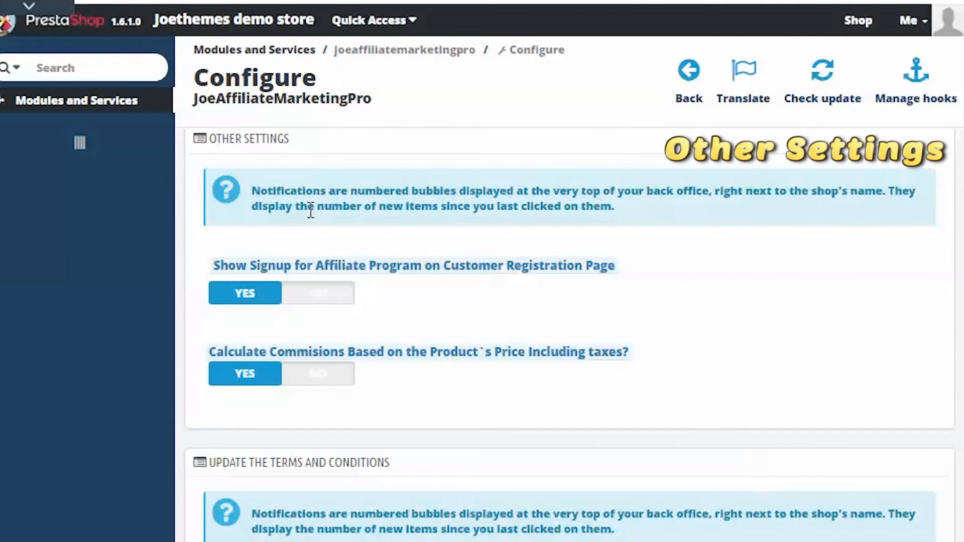
{"action": "scroll", "coordinate": [305, 197], "scroll_direction": "up", "scroll_amount": 1}
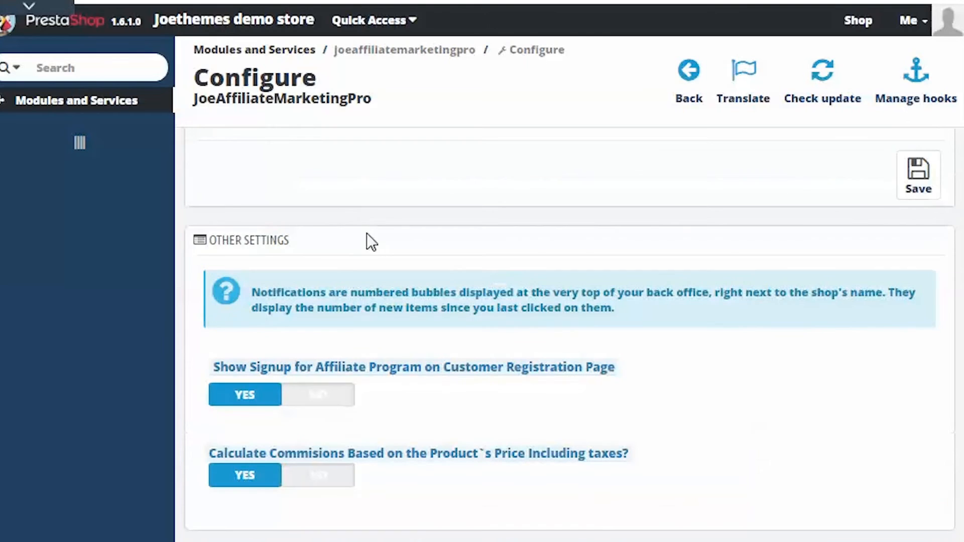
{"action": "scroll", "coordinate": [384, 245], "scroll_direction": "down", "scroll_amount": 2}
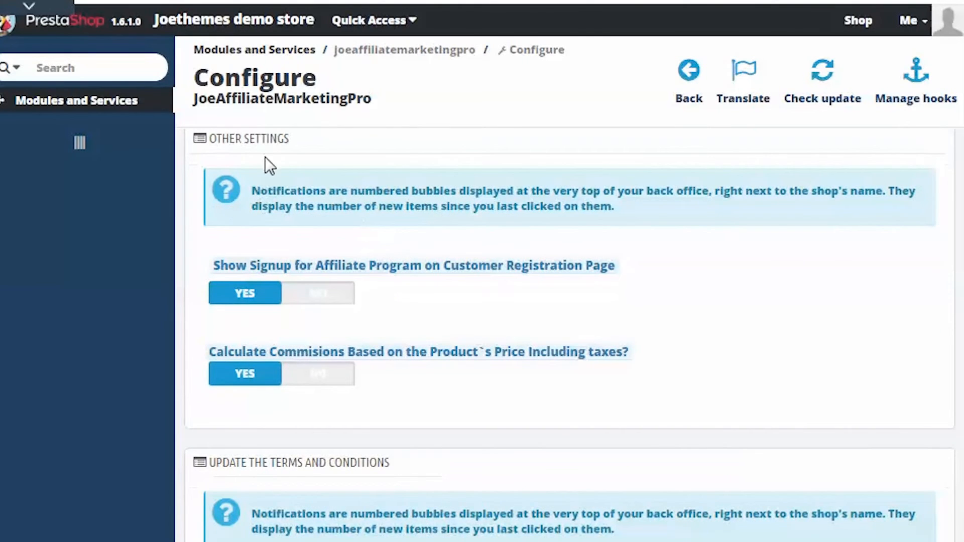
{"action": "left_click_drag", "start_coordinate": [295, 139], "coordinate": [235, 144]}
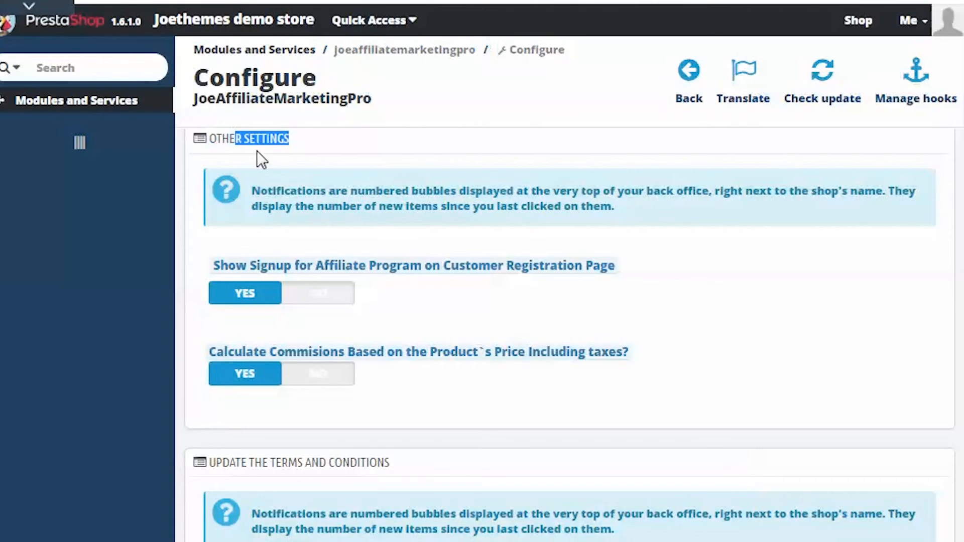
{"action": "left_click", "coordinate": [289, 158]}
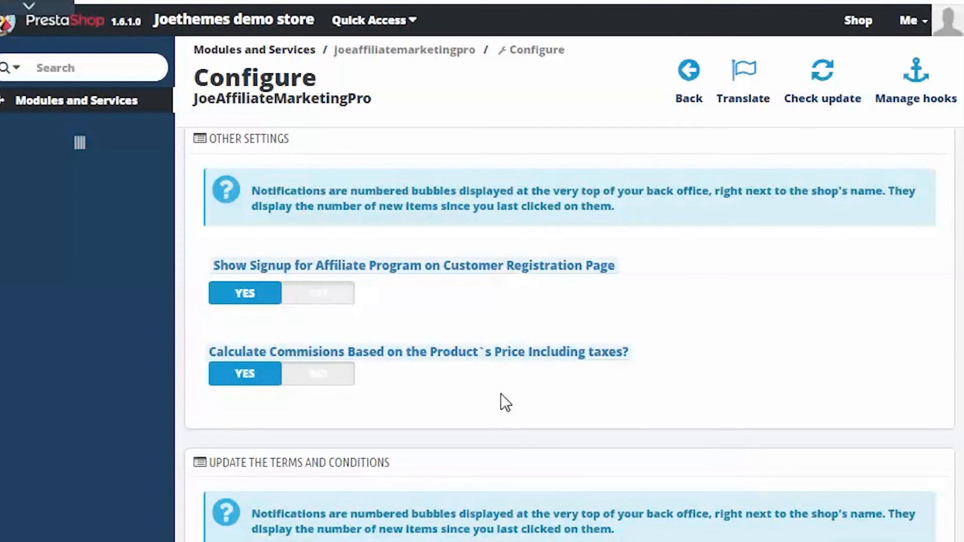
Step: Examine the Update the Terms and Conditions section, including its page content editor and save option
{"action": "scroll", "coordinate": [549, 402], "scroll_direction": "down", "scroll_amount": 6}
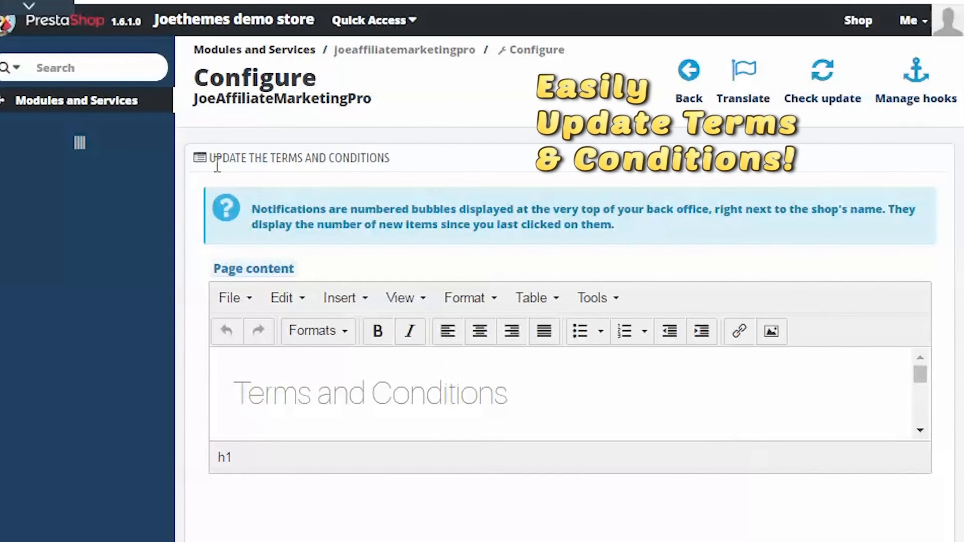
{"action": "left_click_drag", "start_coordinate": [217, 166], "coordinate": [373, 168]}
{"action": "left_click", "coordinate": [450, 167]}
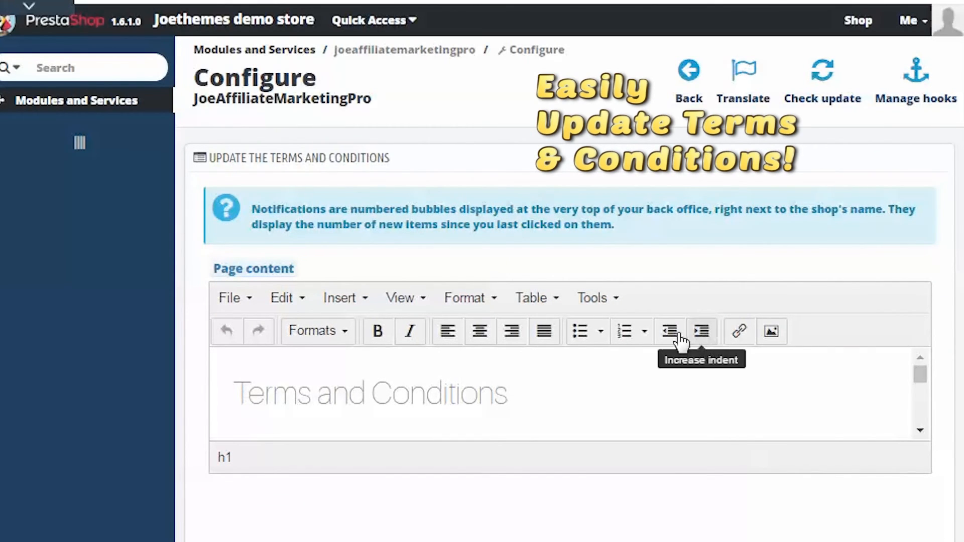
{"action": "scroll", "coordinate": [689, 372], "scroll_direction": "down", "scroll_amount": 2}
{"action": "scroll", "coordinate": [749, 426], "scroll_direction": "down", "scroll_amount": 3}
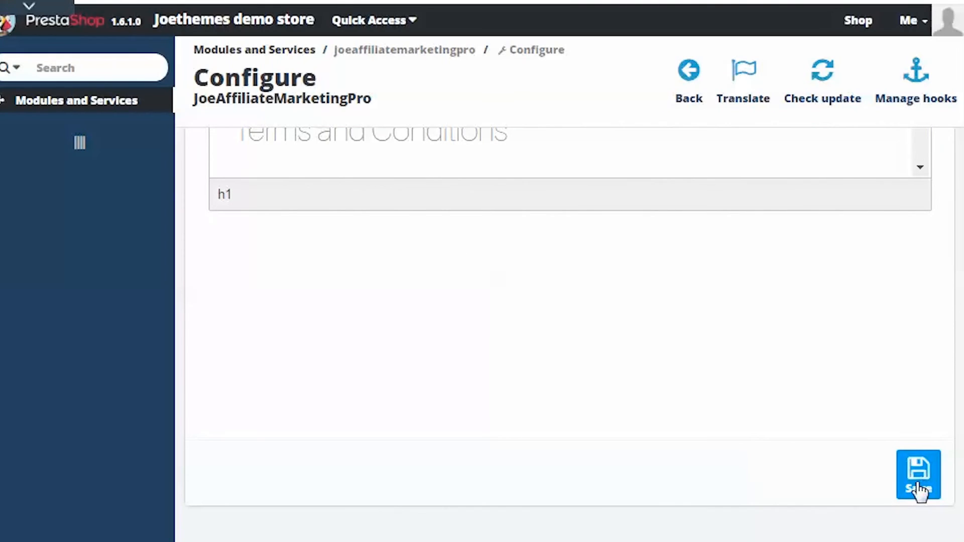